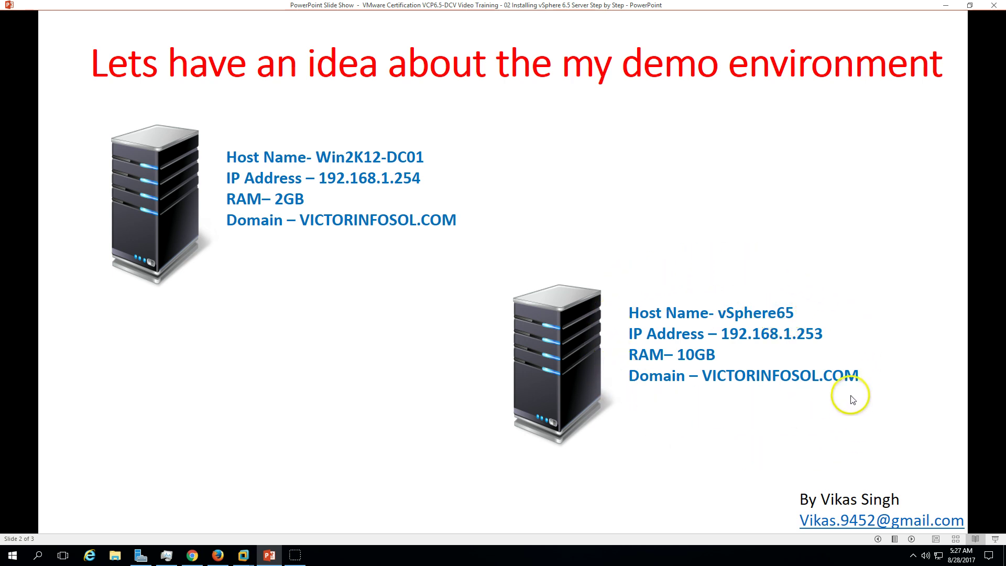
Minimize the demo environment slide show to bring back the Win2K12-DC01 VM.
left_click(265, 559)
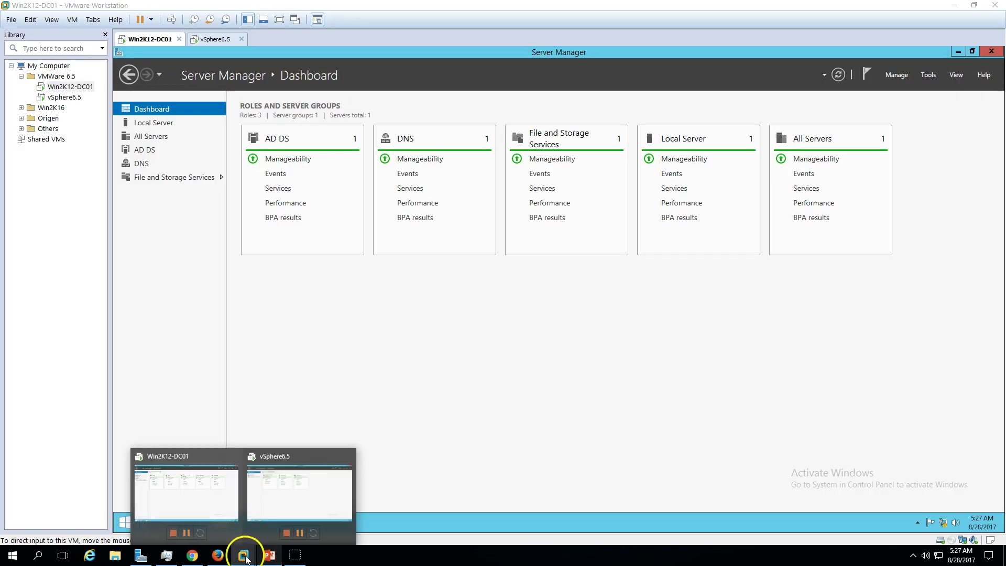
Review Win2K12-DC01's local server properties, then the vSphere6.5 VM's local server properties.
left_click(162, 126)
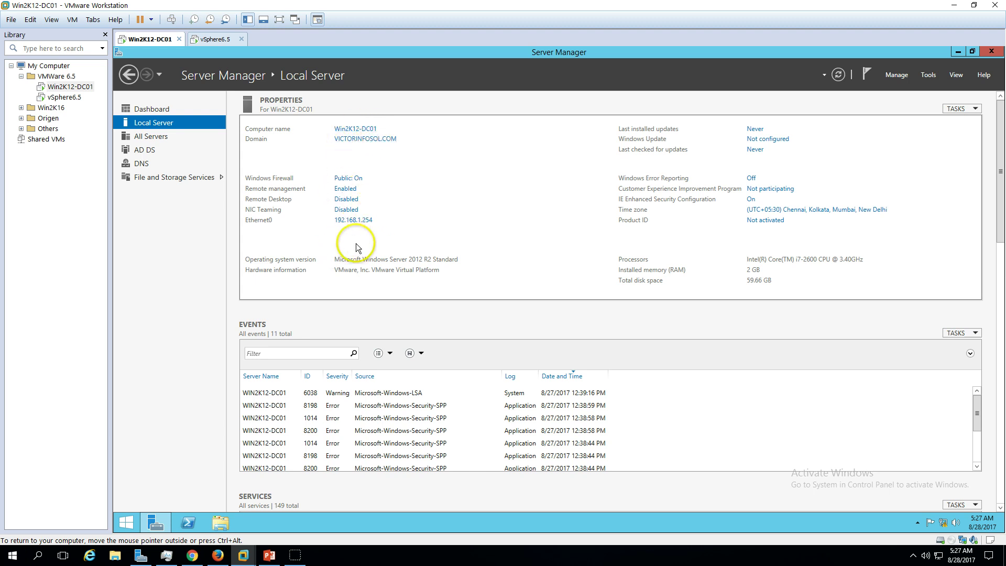
left_click(151, 108)
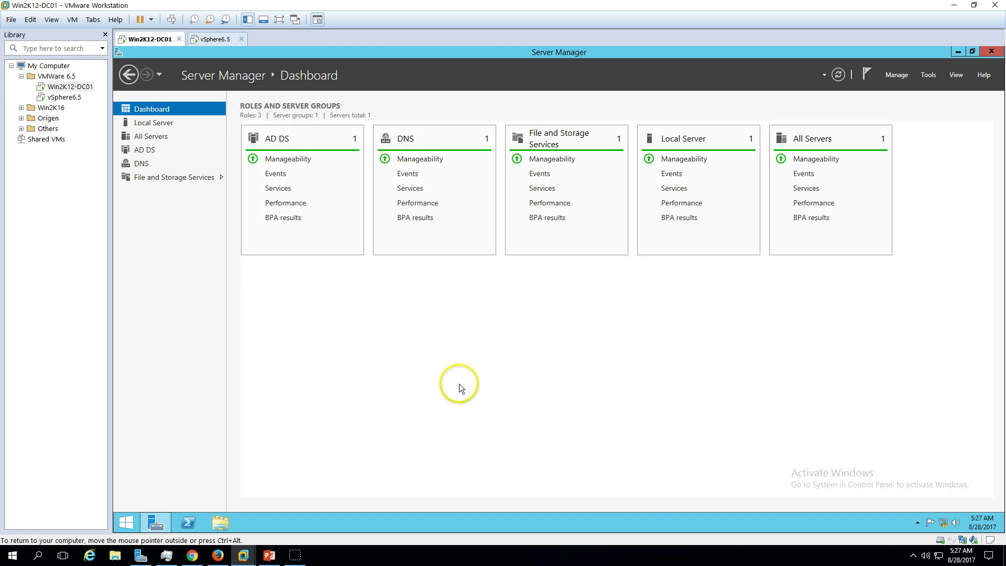
left_click(216, 39)
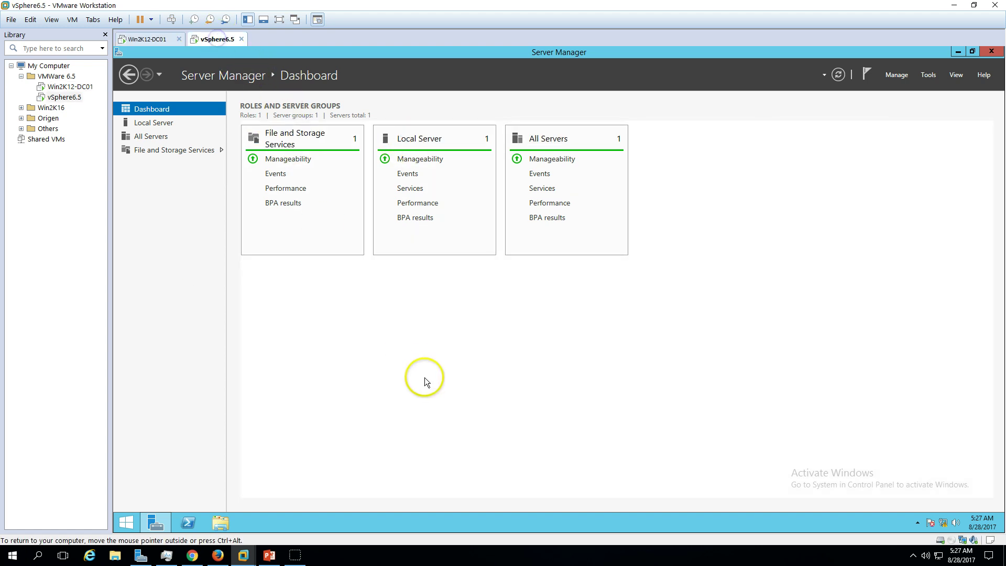
left_click(160, 123)
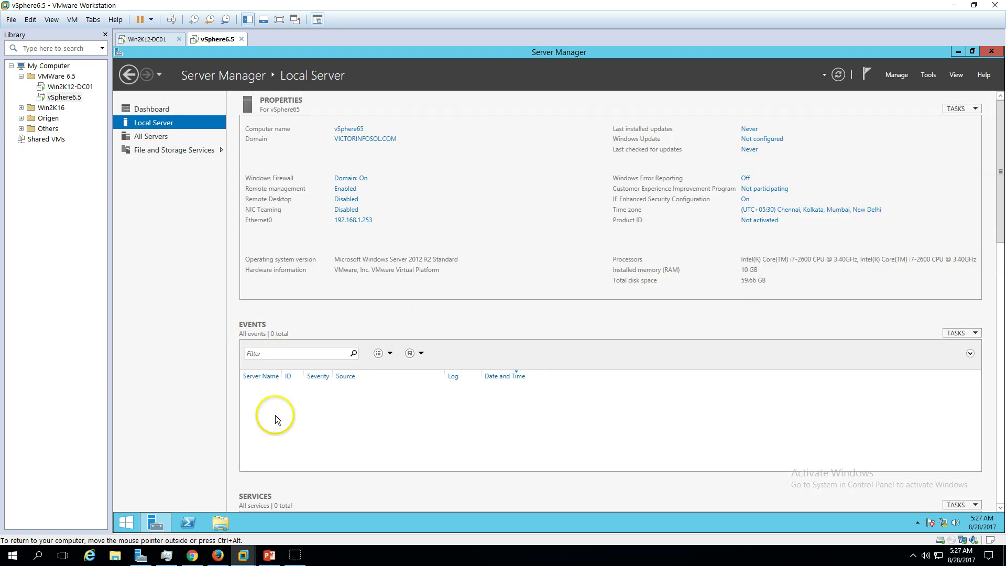
left_click(270, 554)
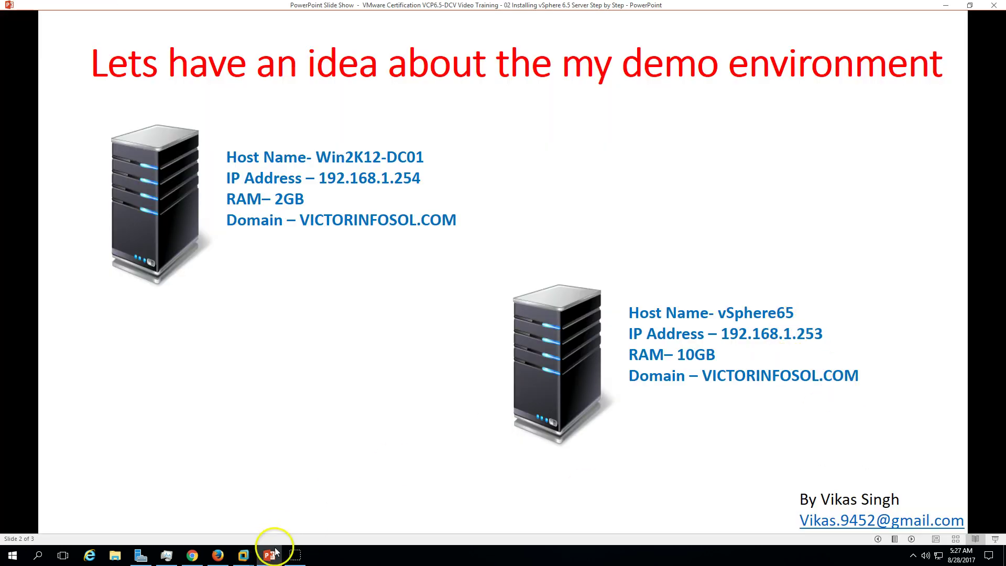
left_click(272, 554)
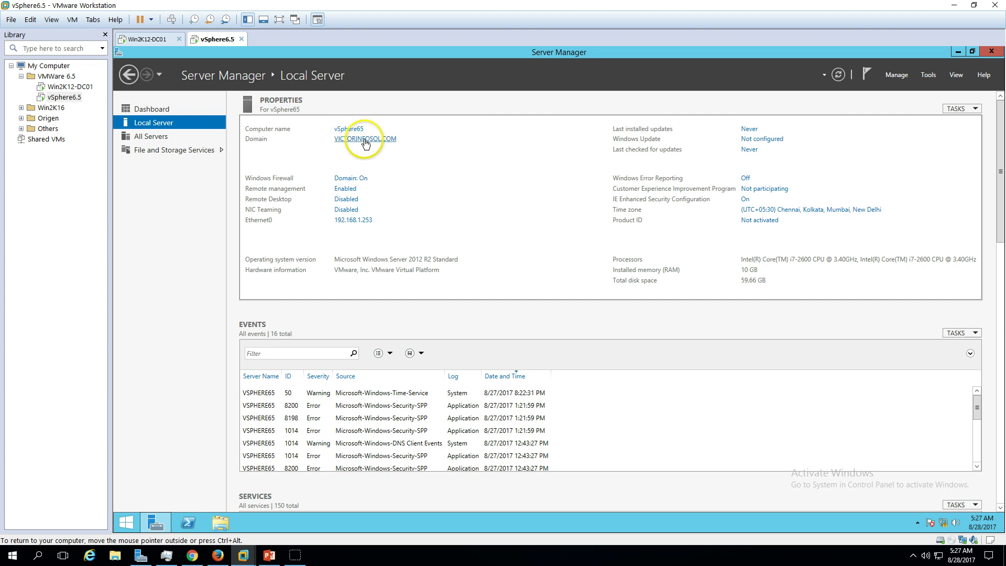
Check the vSphere65 computer name in System Properties and return to its Server Manager dashboard.
left_click(365, 139)
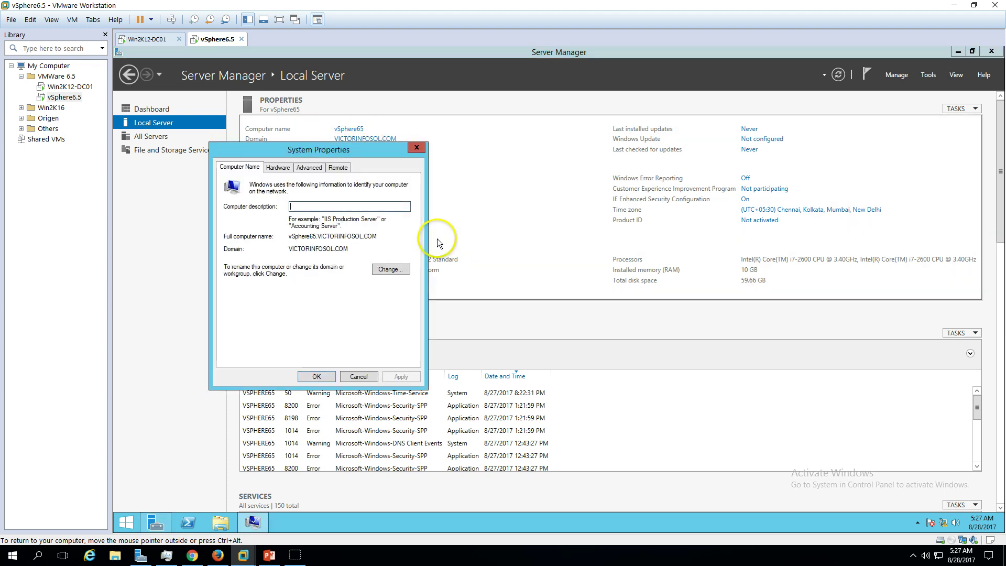
left_click(415, 149)
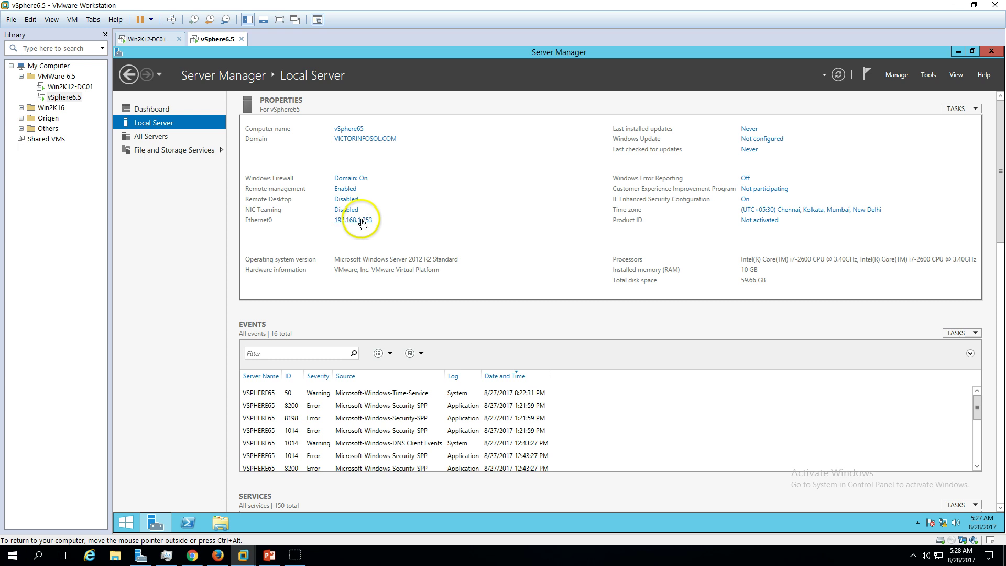
left_click(153, 109)
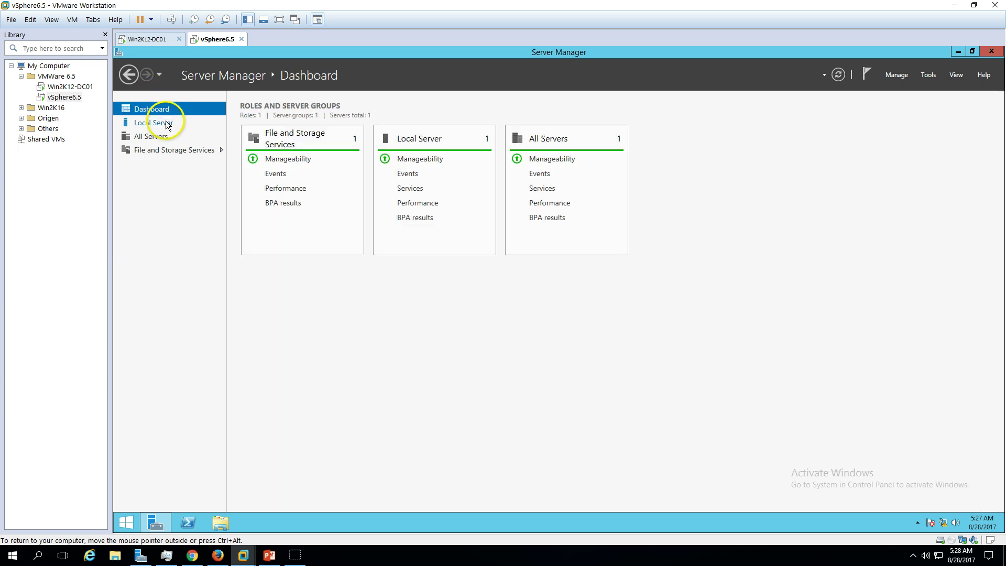
left_click(157, 123)
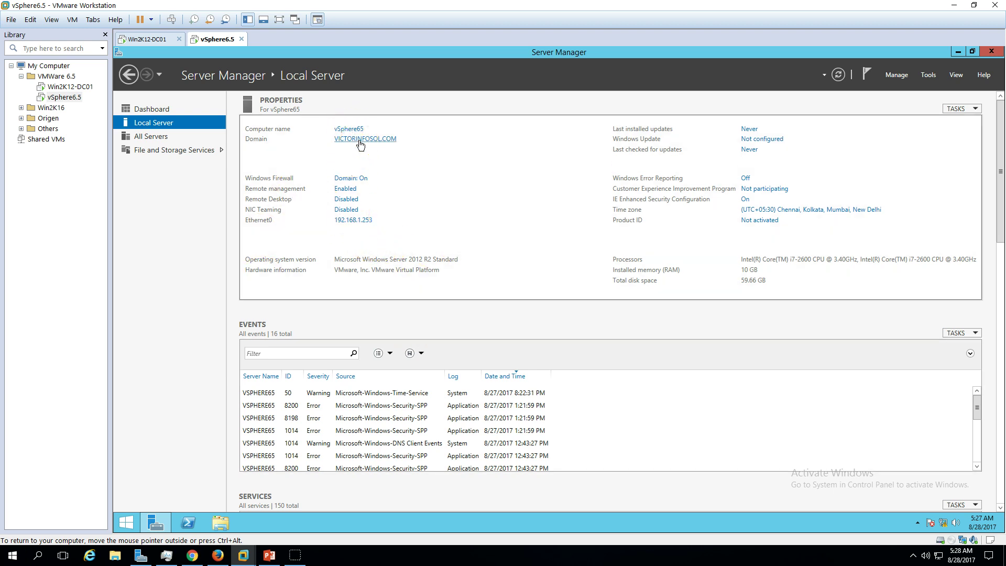
left_click(146, 110)
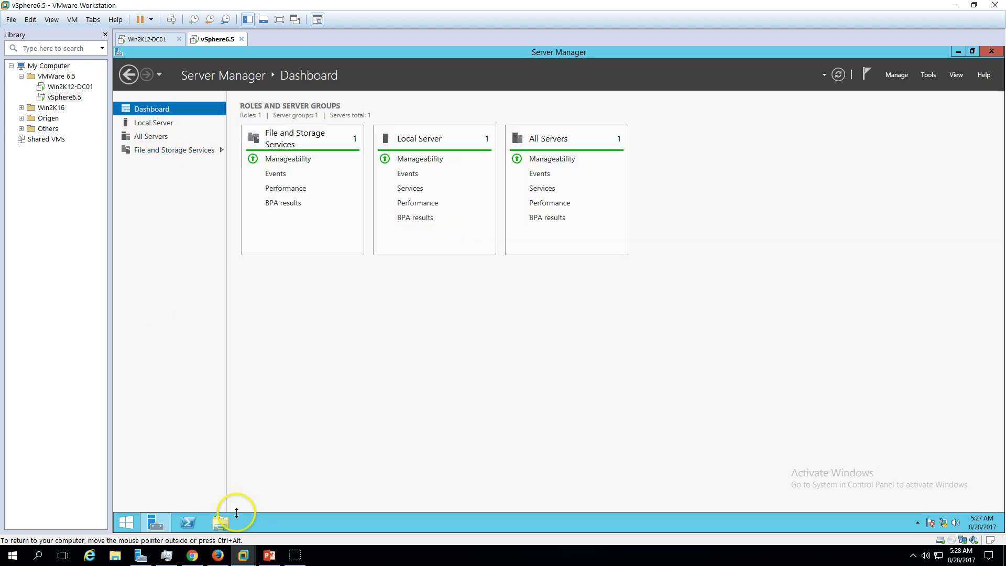
Check the free space on the vSphere6.5 VM's C: drive in This PC.
left_click(222, 522)
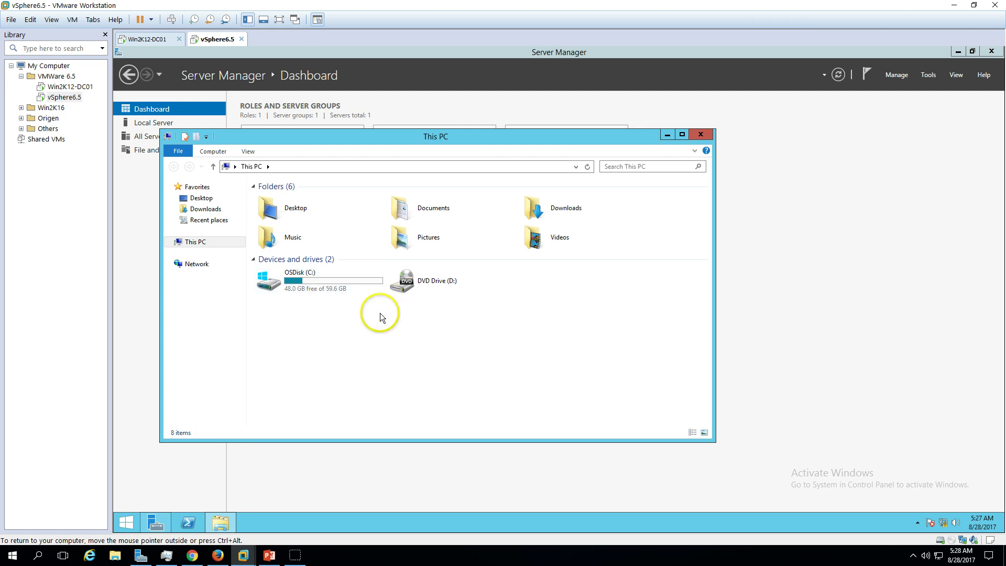
left_click(331, 271)
left_click(327, 317)
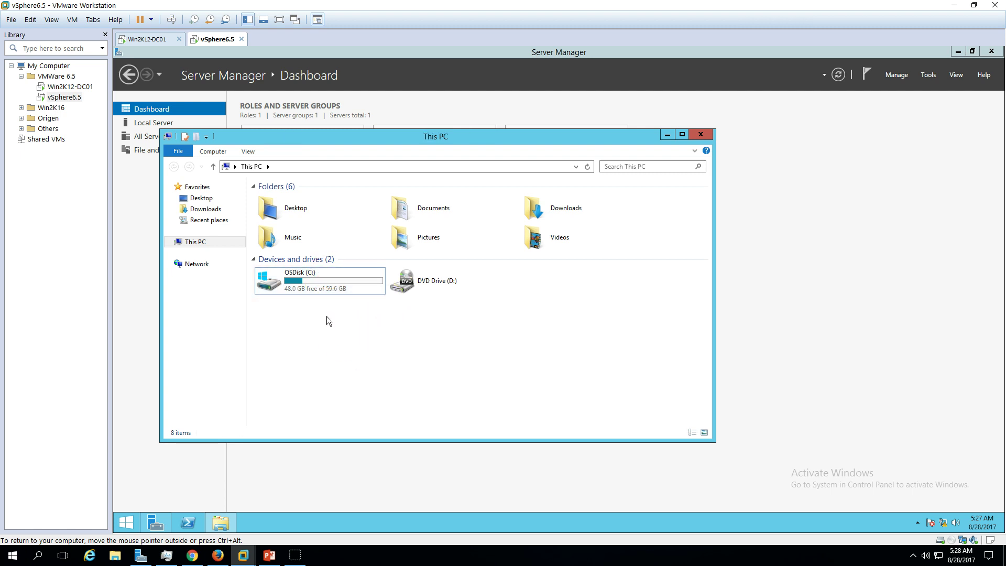
left_click(700, 135)
Bring up the vSphere6.5 VM's settings dialog from its tab.
left_click(269, 556)
left_click(269, 556)
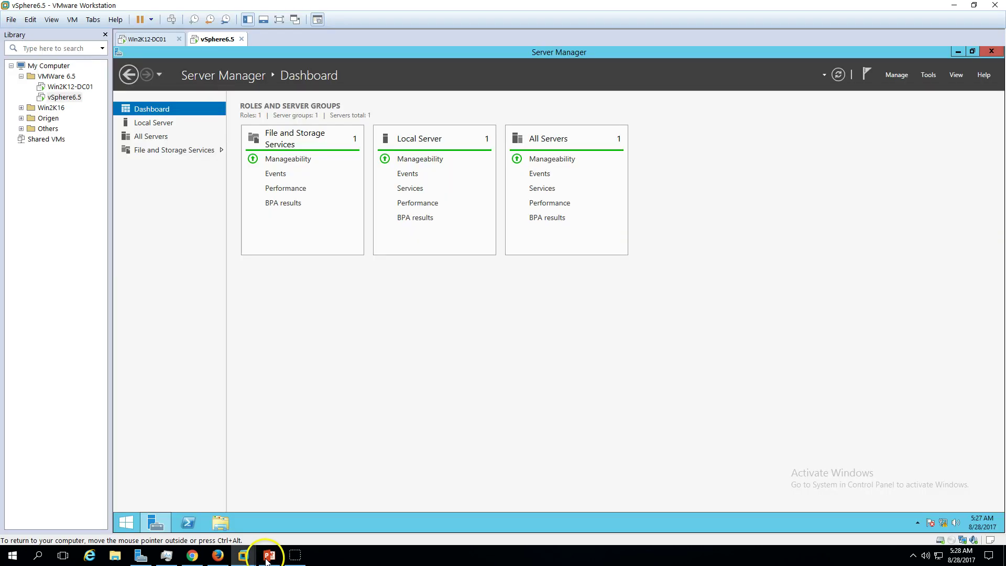
left_click_drag(234, 50, 234, 49)
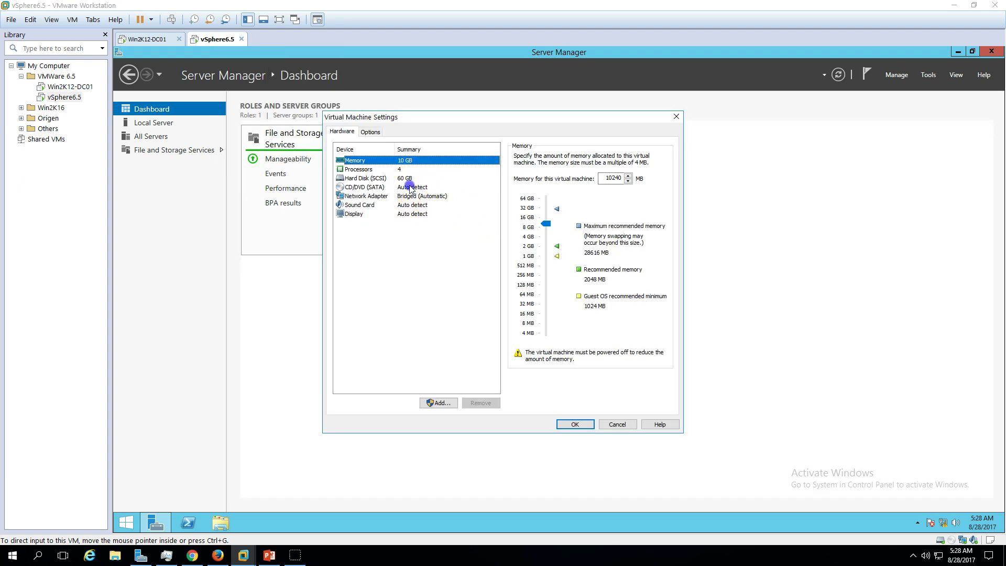
Set CD/DVD (SATA) to connected at power on using D:\ISO\VMWare-EXSiServer 6.5\VMware-VIM-all-6.5.0-5705665.
left_click(405, 187)
left_click(517, 157)
left_click(517, 166)
left_click(533, 219)
left_click(646, 232)
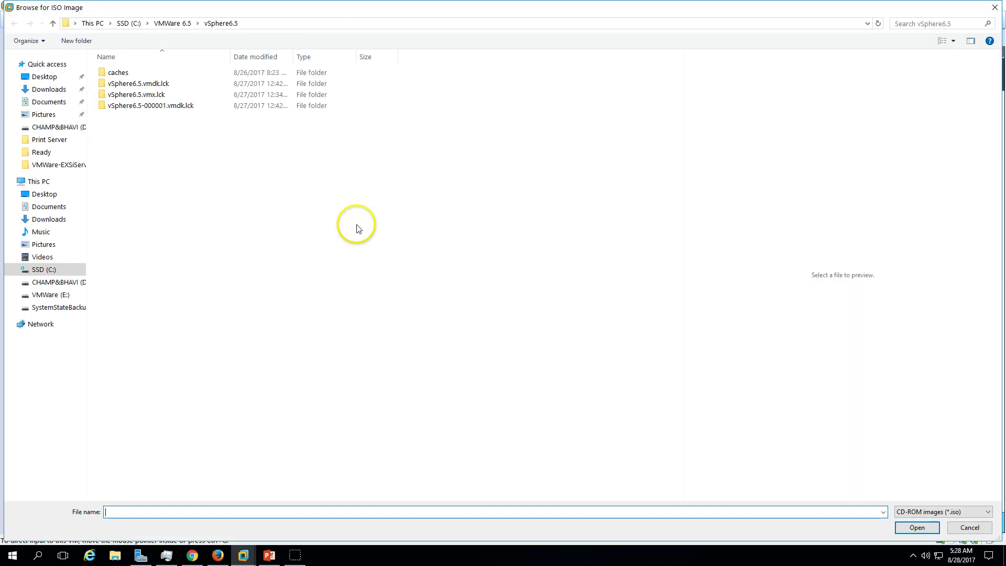
left_click(73, 282)
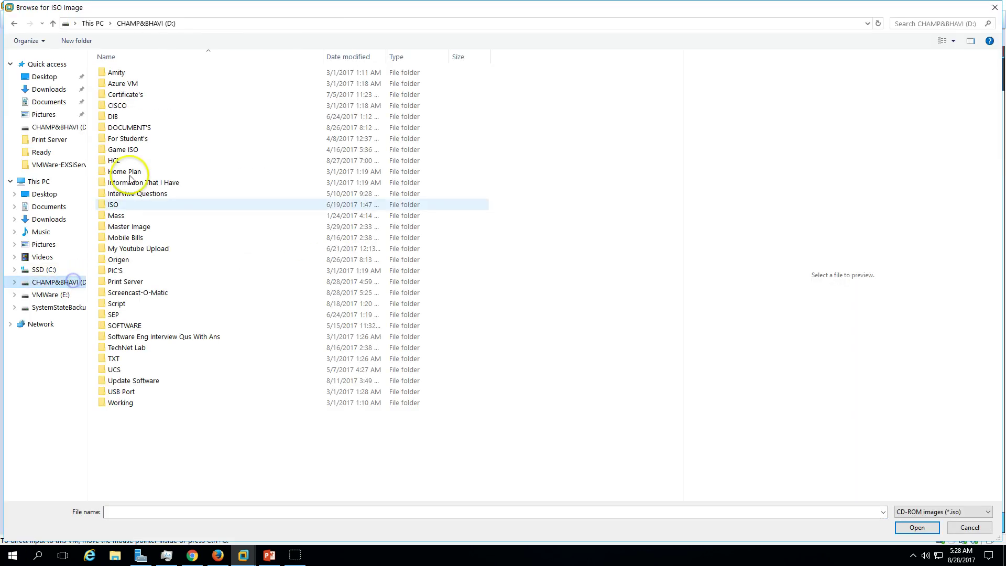
double_click(116, 206)
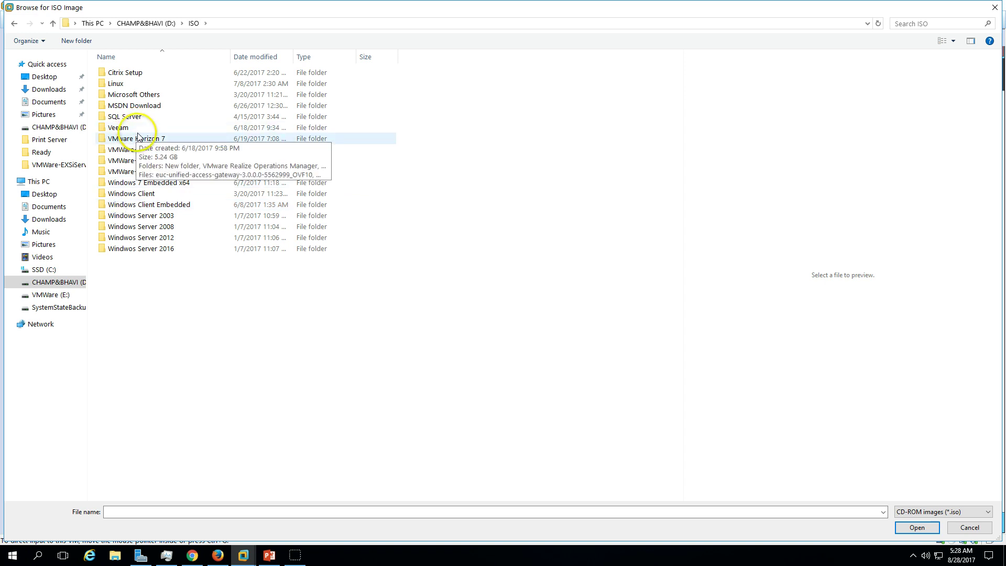
double_click(167, 174)
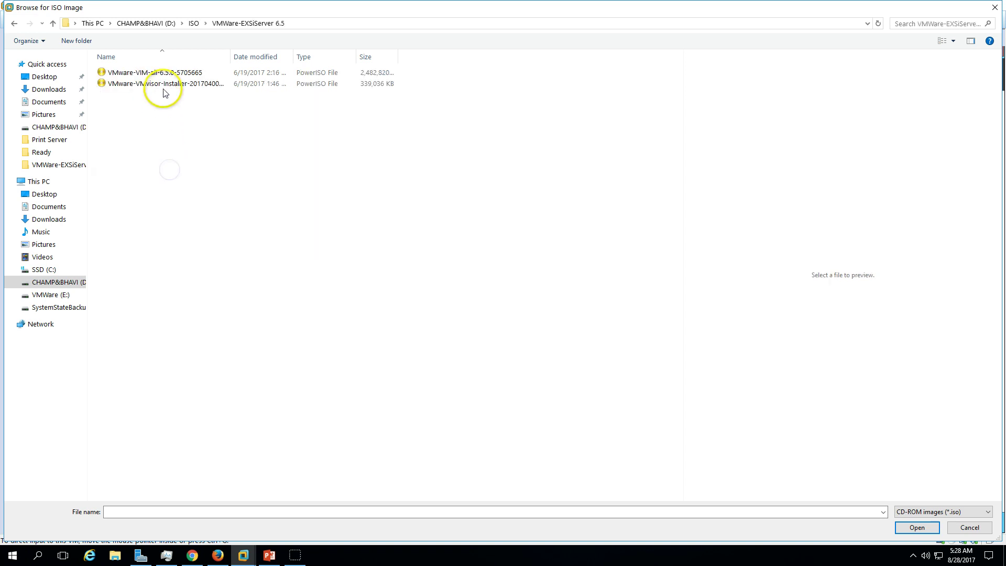
left_click(164, 75)
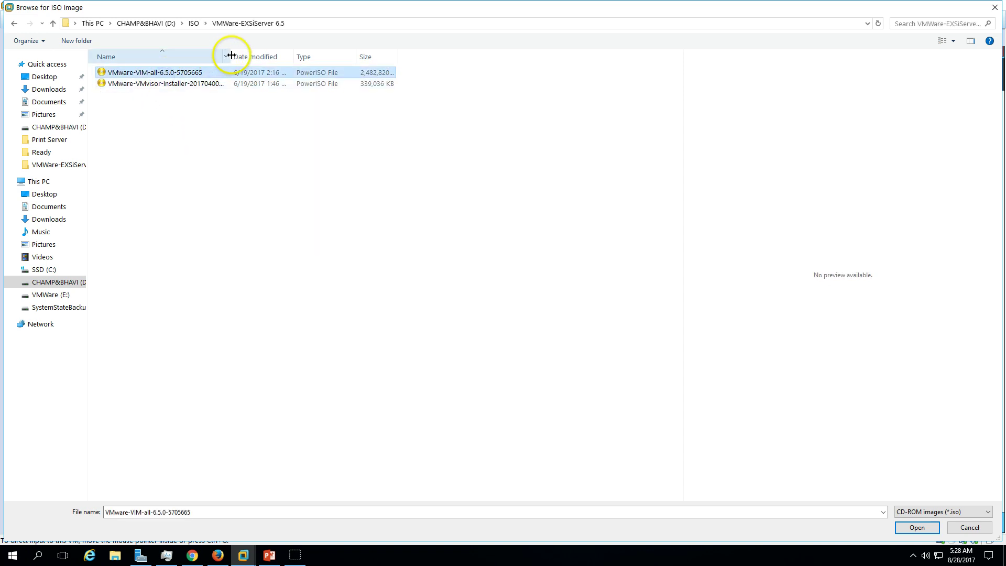
double_click(232, 55)
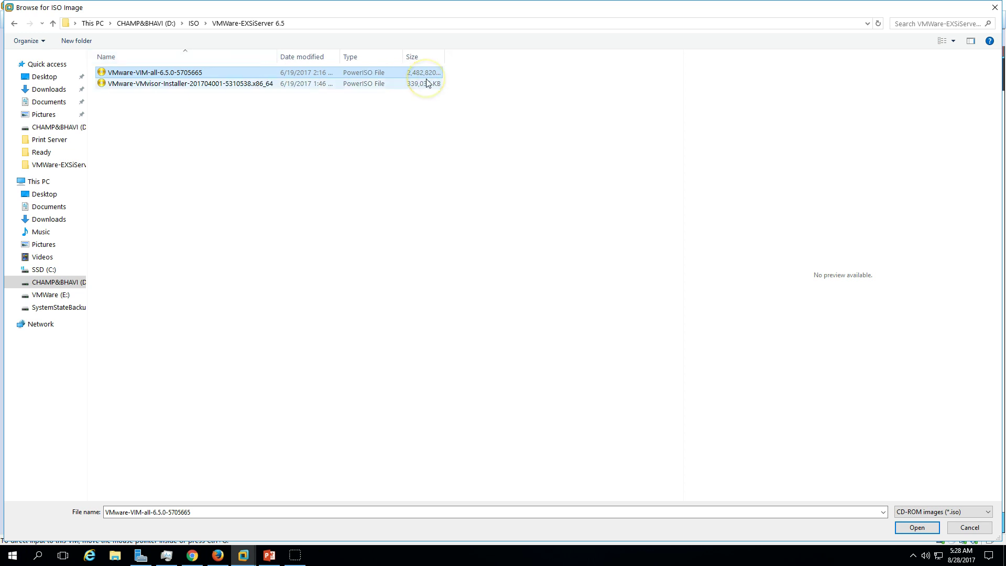
left_click(917, 527)
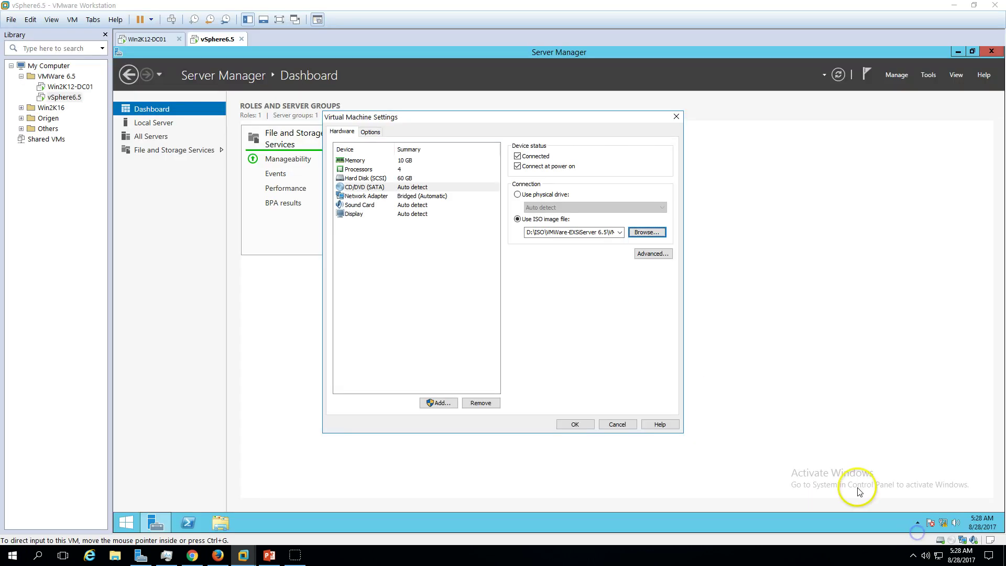
Save the VM settings and launch the vCenter Installer from the guest's DVD drive.
left_click(576, 424)
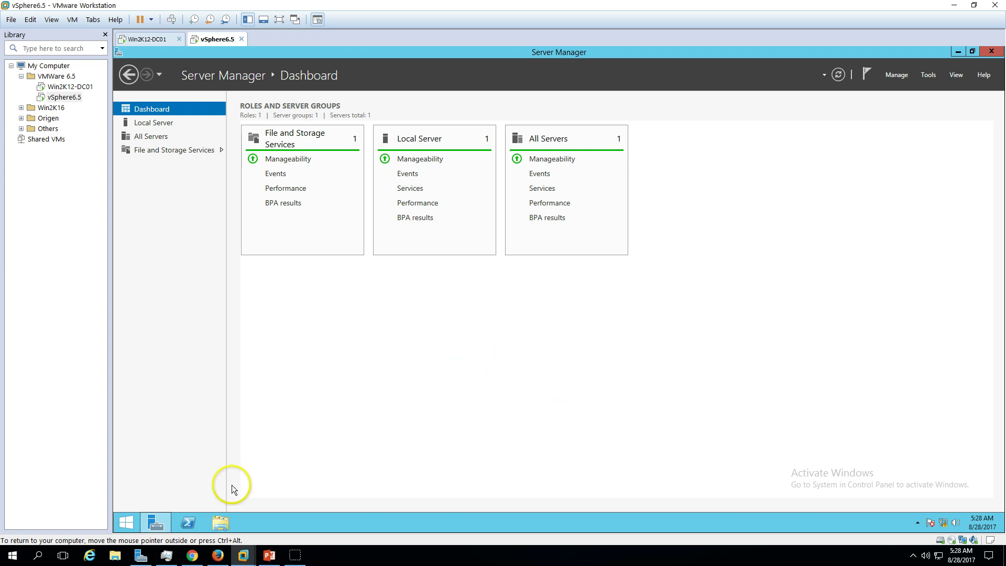
left_click(219, 522)
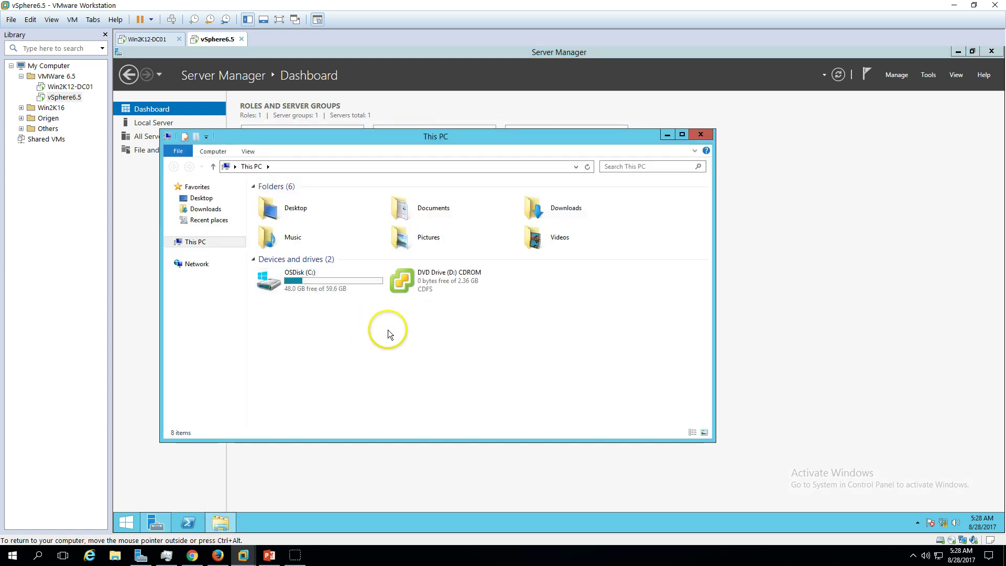
double_click(452, 286)
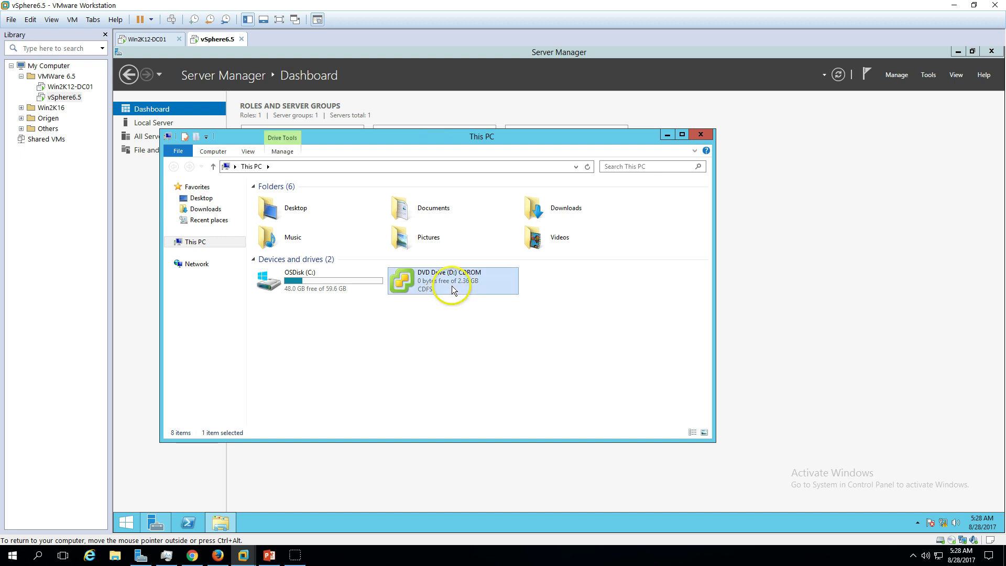
left_click(606, 306)
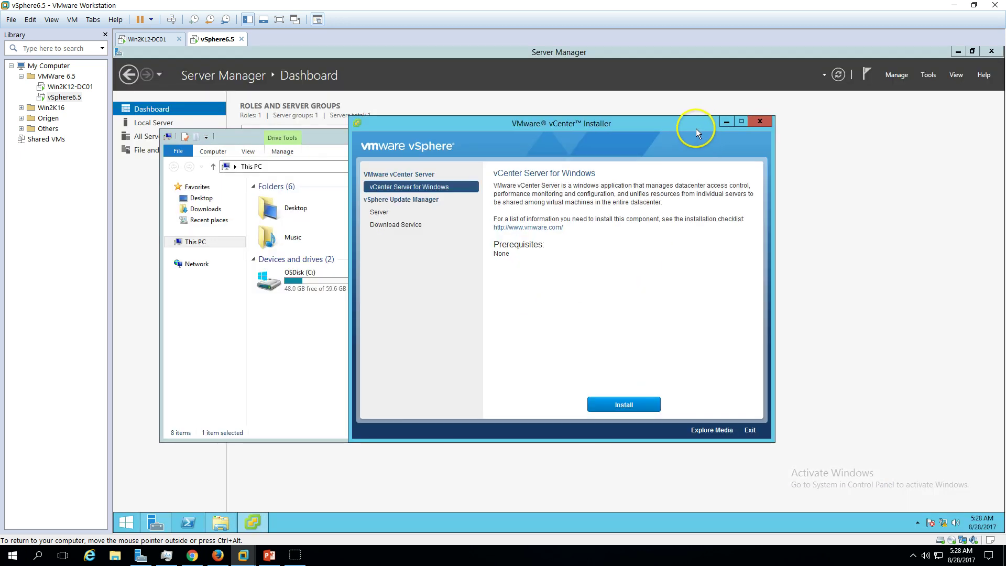
Minimize Server Manager and close This PC, leaving the installer alone on the desktop.
left_click(950, 54)
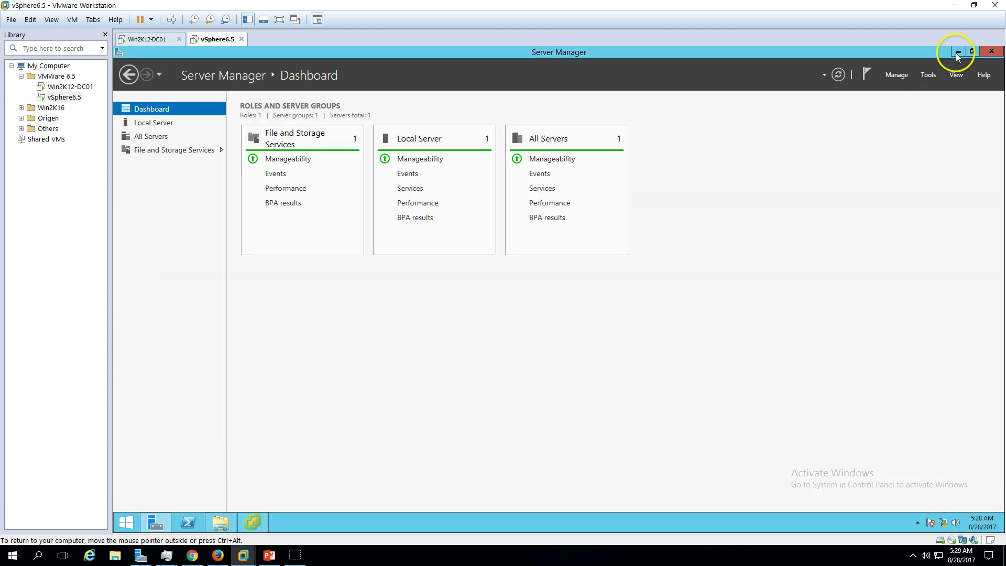
left_click(957, 52)
left_click(312, 146)
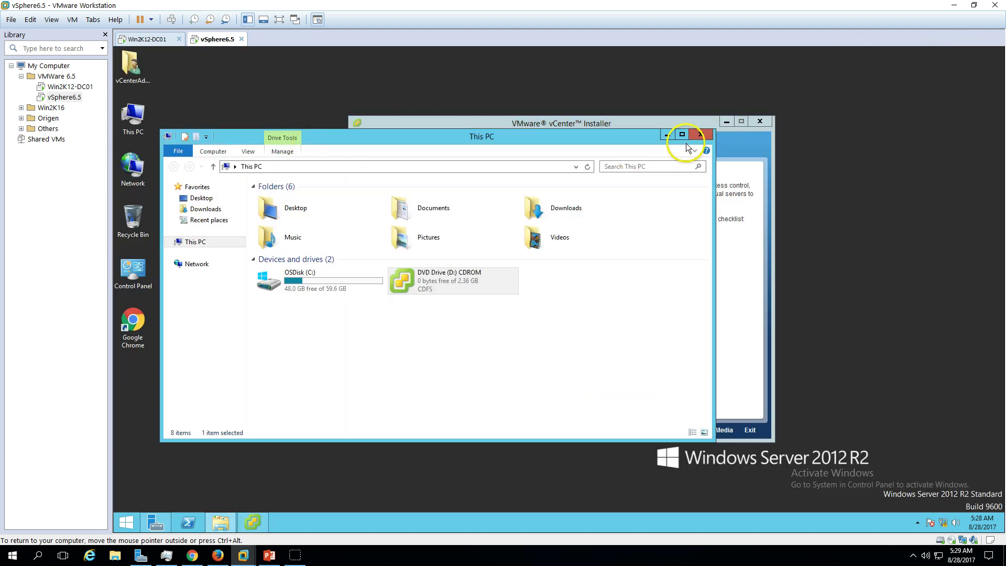
left_click(699, 136)
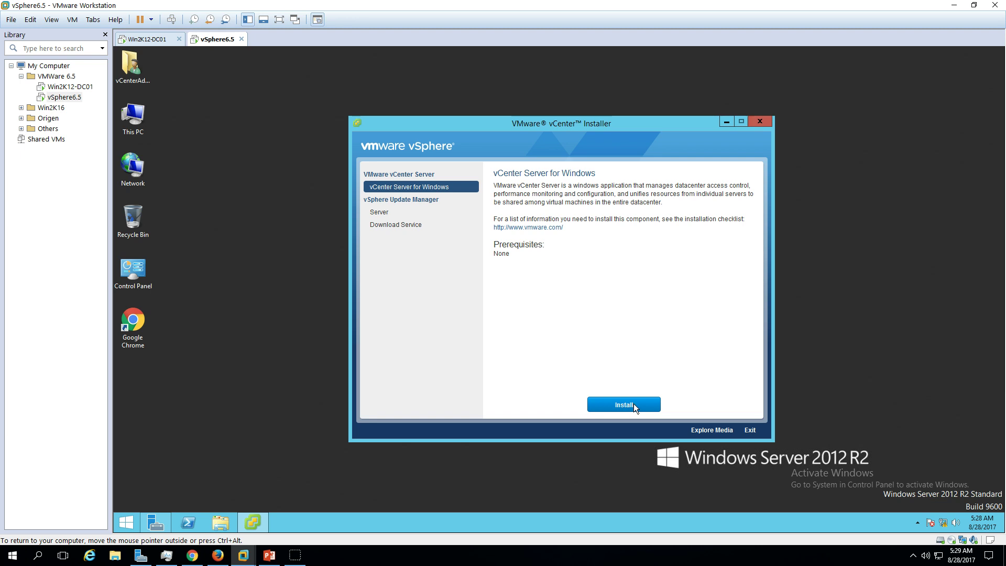
Open Task Manager from the taskbar and place it beside the vCenter Installer.
left_click_drag(668, 122, 526, 115)
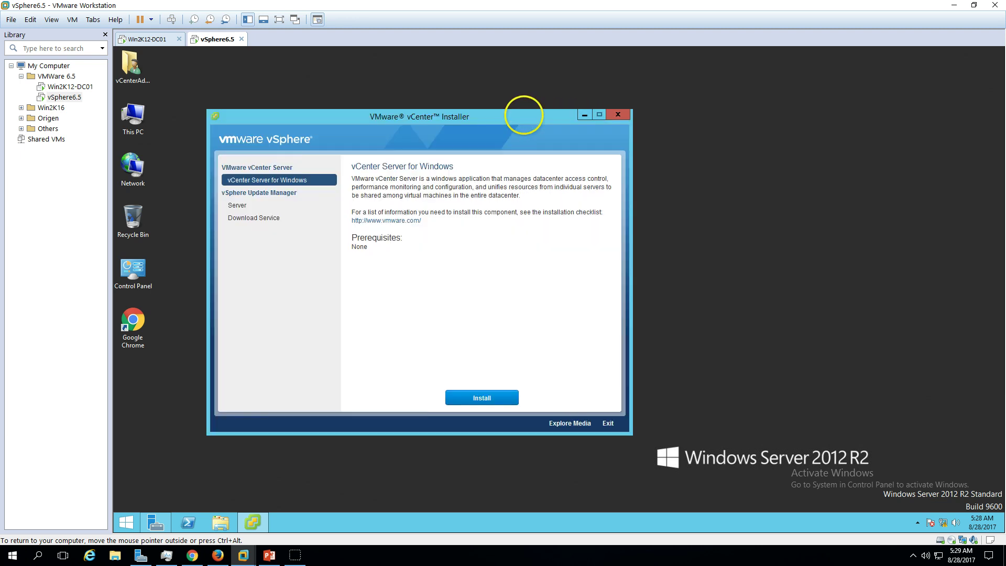
right_click(793, 527)
left_click(838, 499)
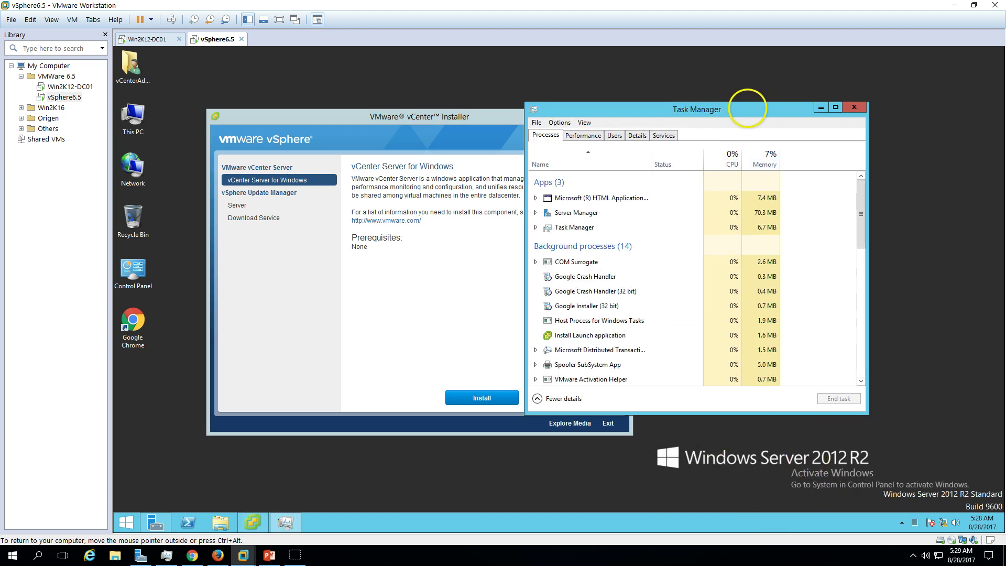
left_click_drag(738, 106, 770, 114)
Check the CPU and memory performance graphs, then return to the Processes list.
left_click(615, 144)
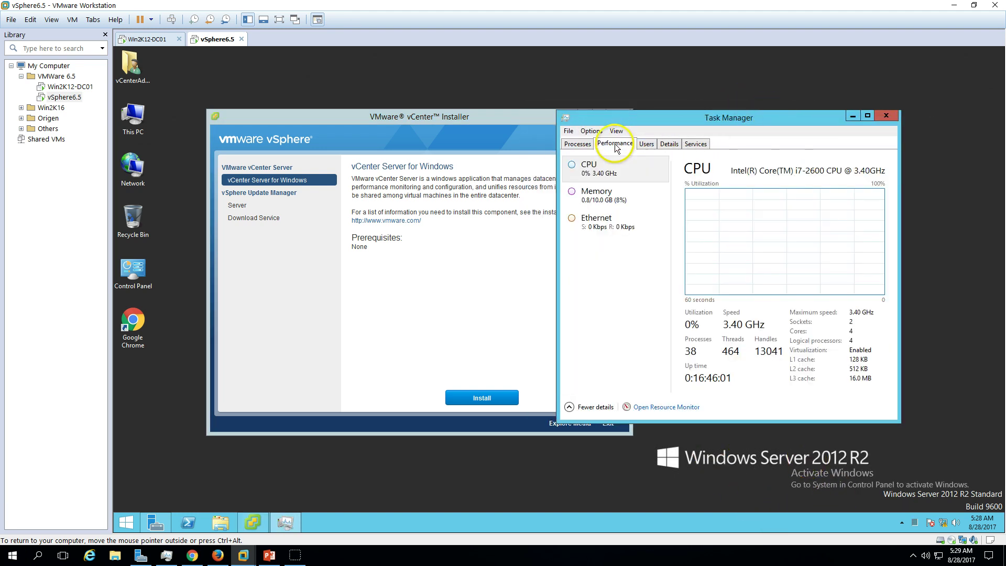
left_click(614, 201)
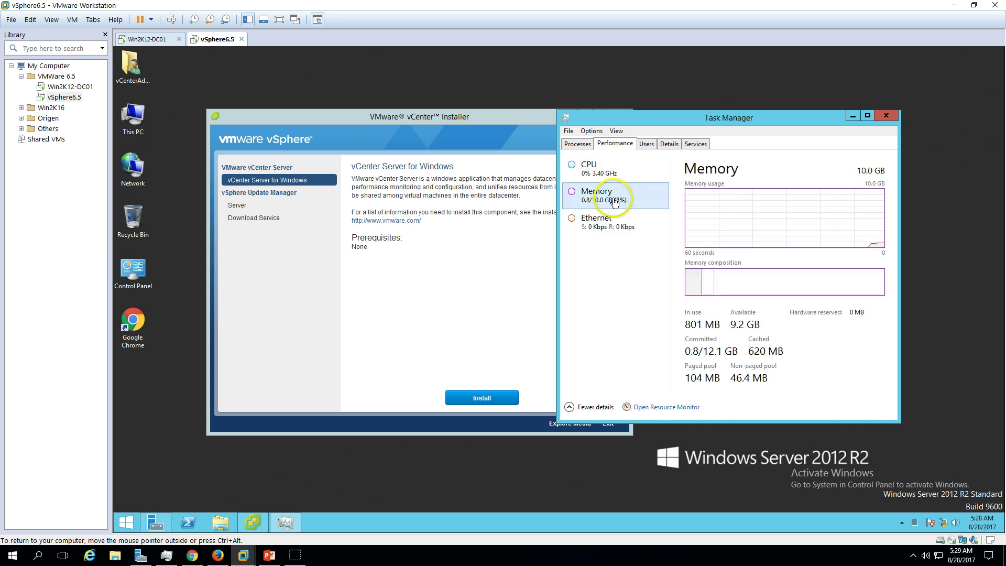
left_click(622, 169)
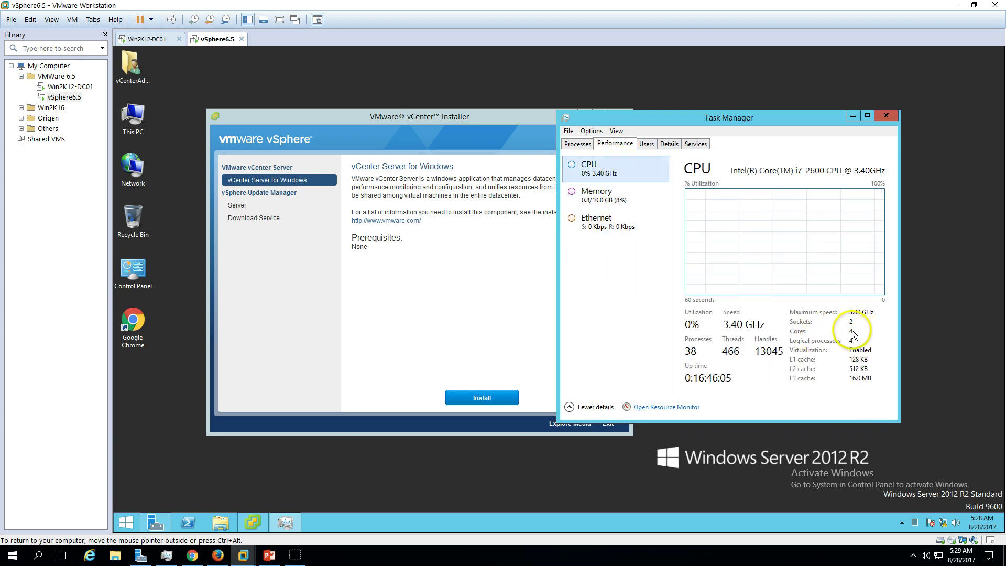
left_click(575, 144)
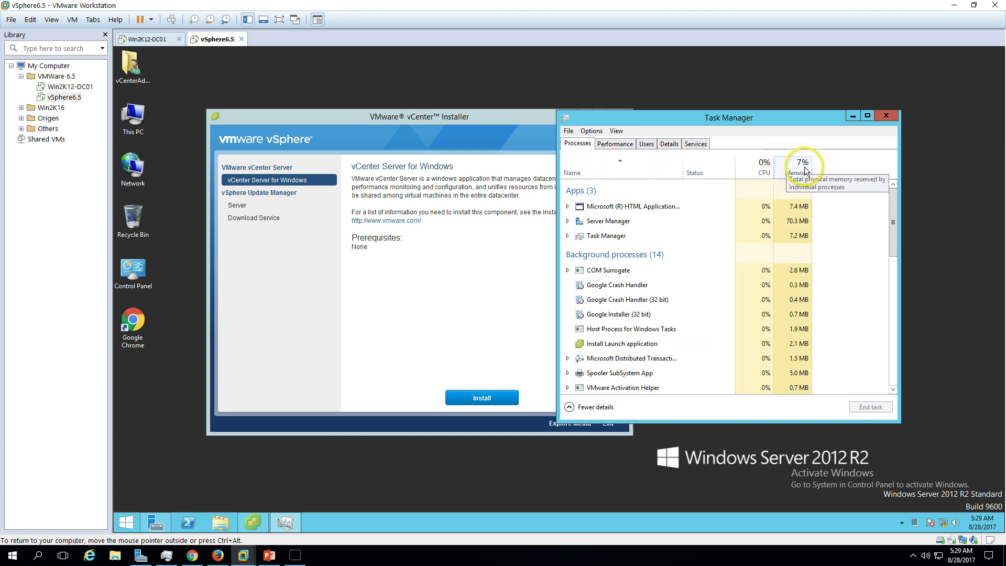
Dismiss the DVD drive notification and arrange Task Manager and the vCenter Installer side by side.
left_click_drag(802, 127, 836, 127)
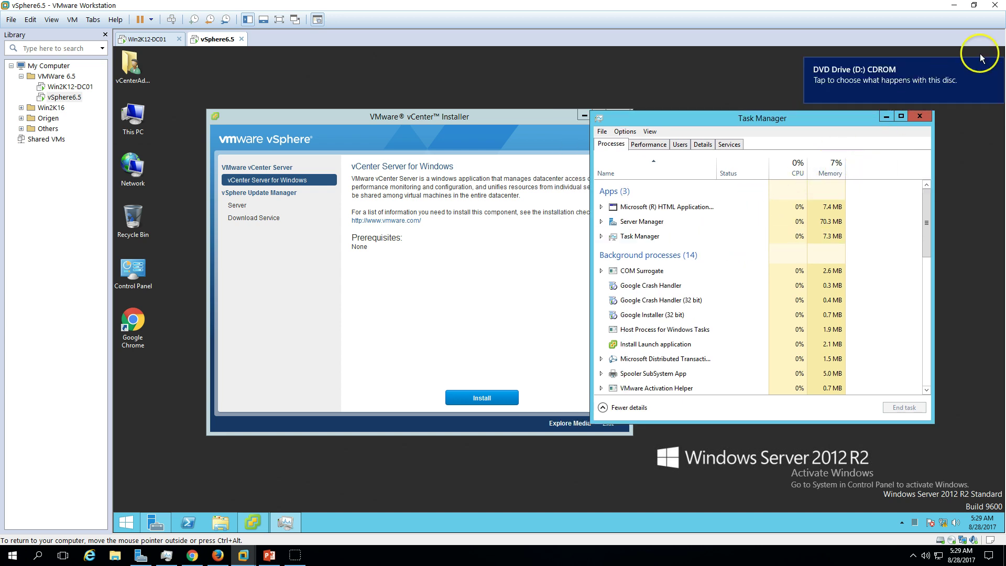
left_click(997, 65)
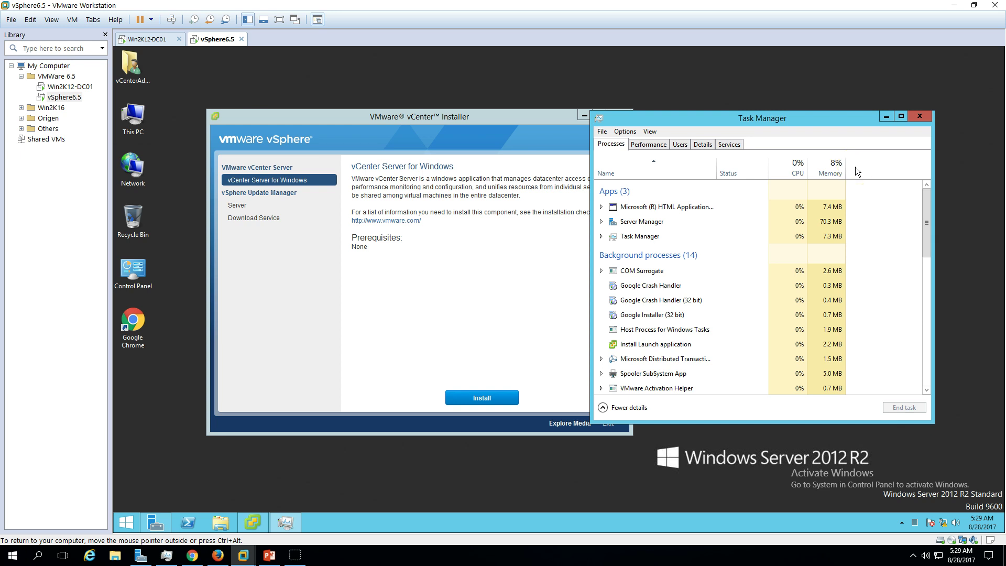
left_click(389, 293)
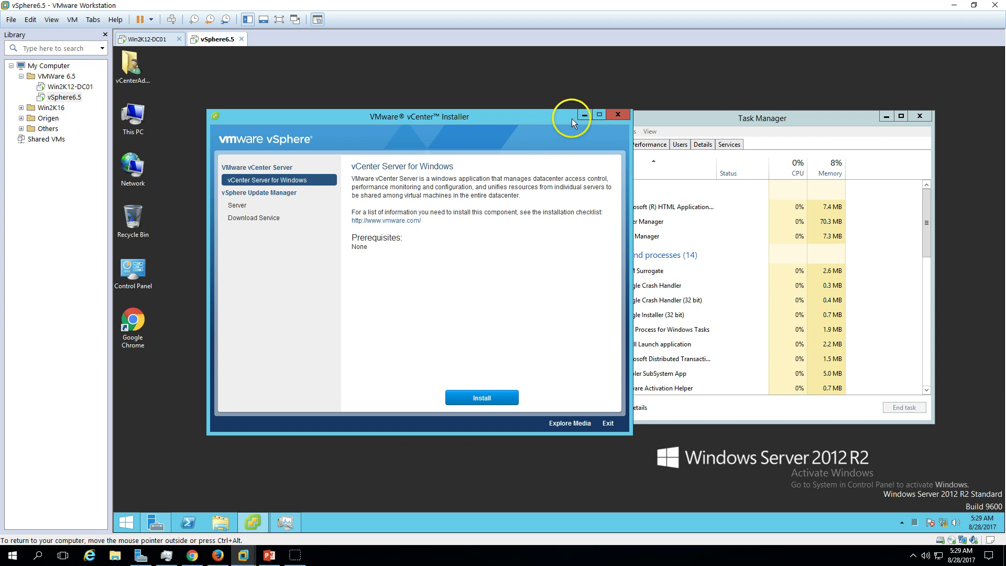
left_click(790, 118)
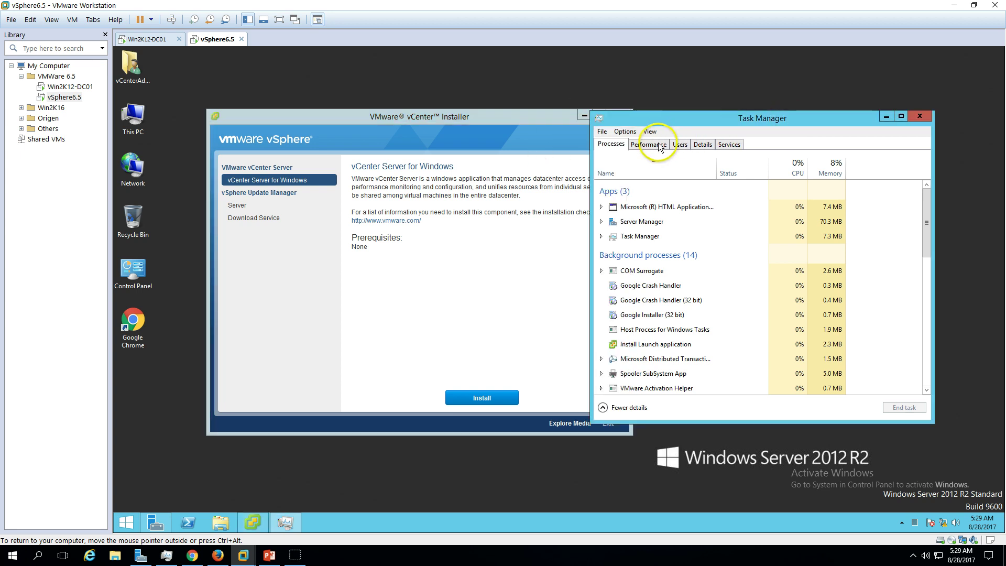
left_click(435, 278)
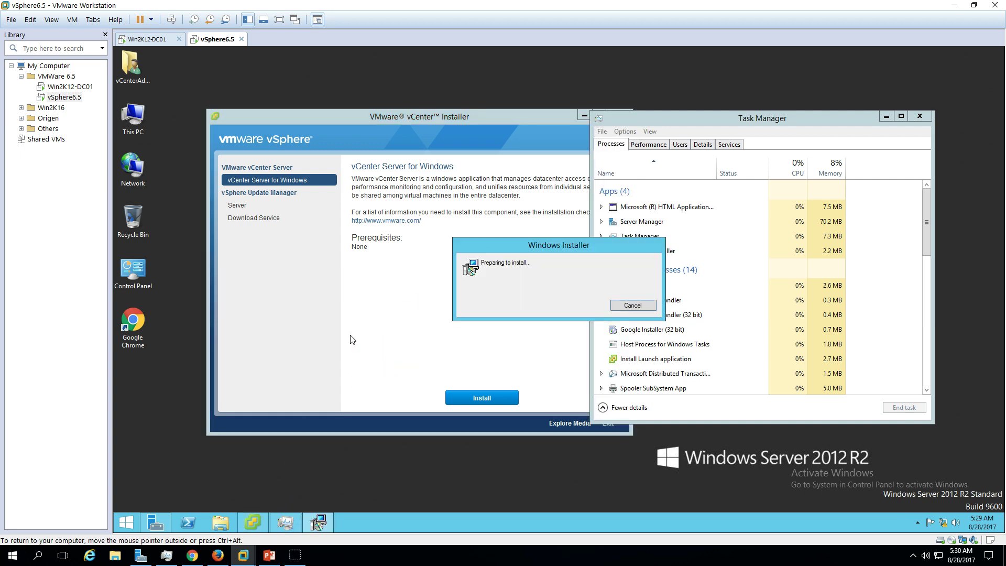
Rearrange the Windows Installer, Task Manager and vCenter Server installer windows while initialization completes.
left_click_drag(516, 244, 376, 264)
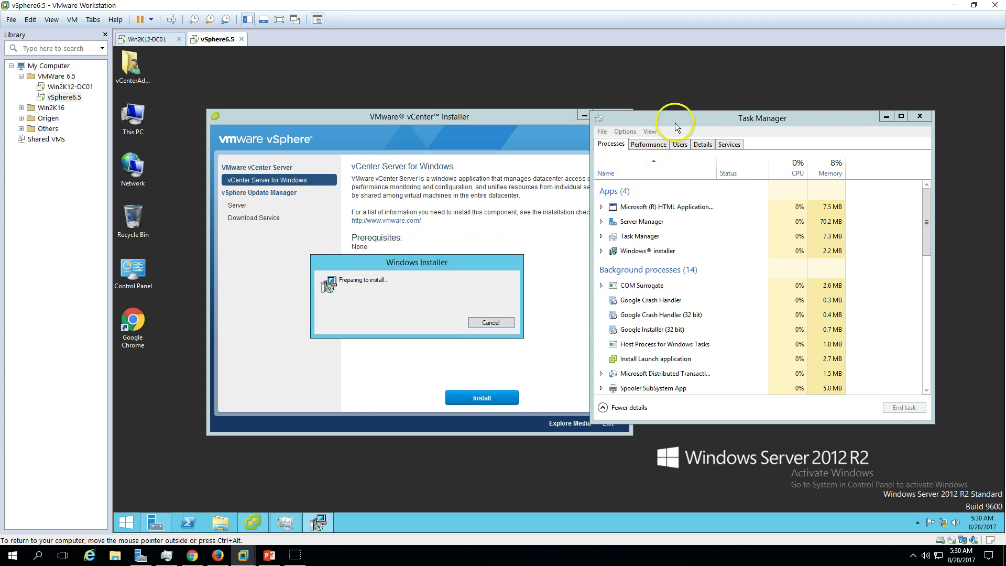
left_click_drag(678, 122, 730, 119)
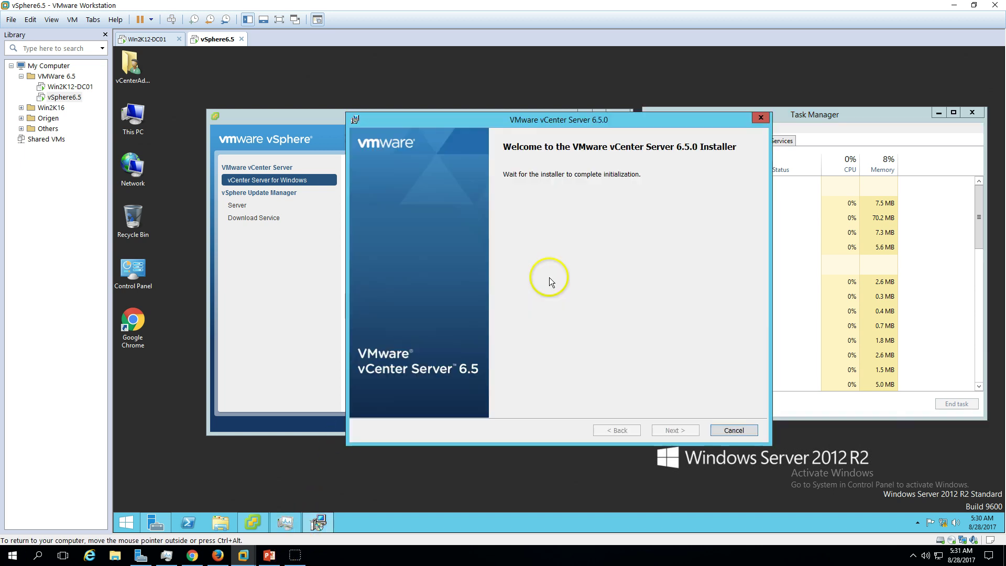
left_click_drag(591, 121, 475, 119)
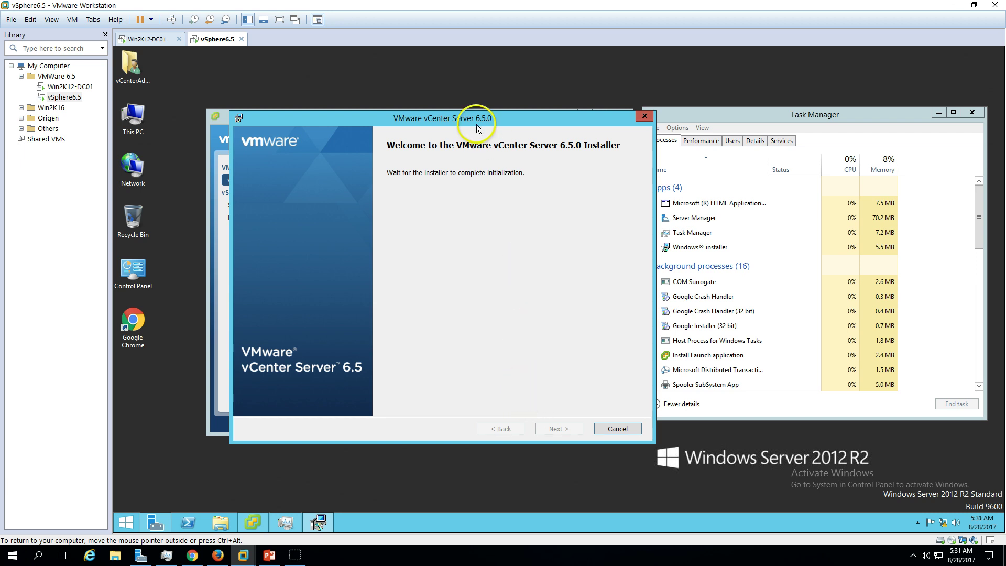
left_click_drag(470, 120, 456, 118)
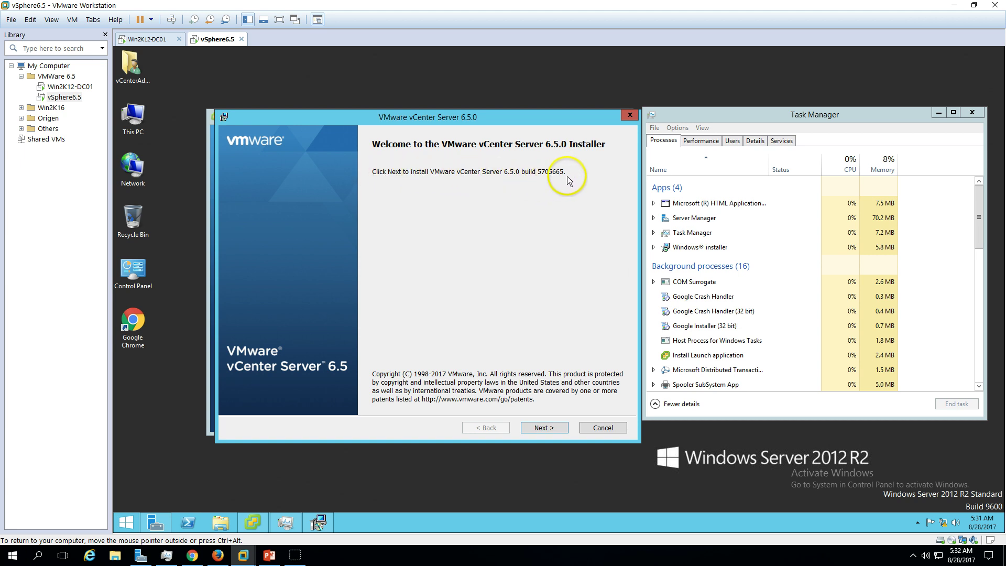
Leave the welcome page, read through the EULA, accept its terms and continue.
left_click(547, 433)
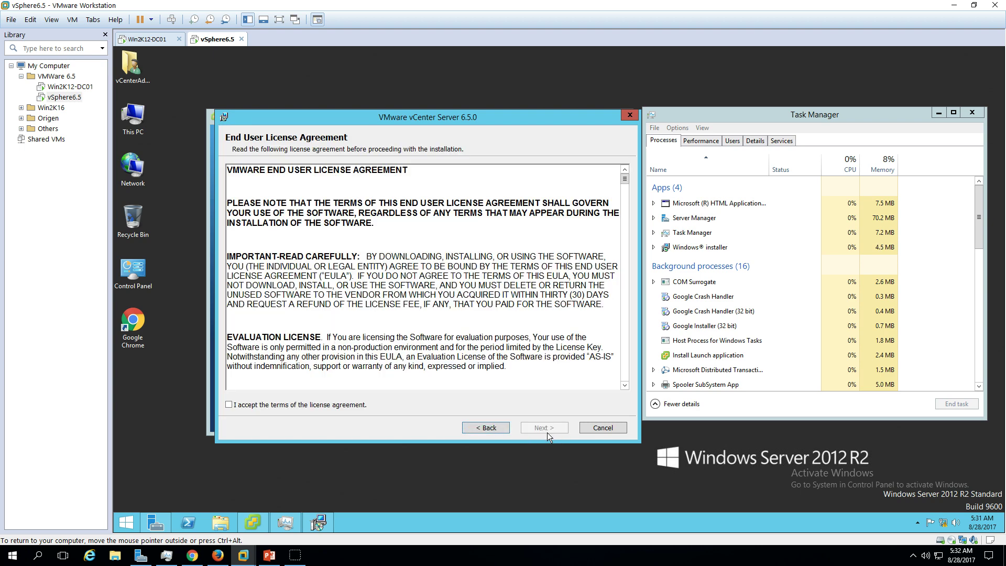
double_click(276, 170)
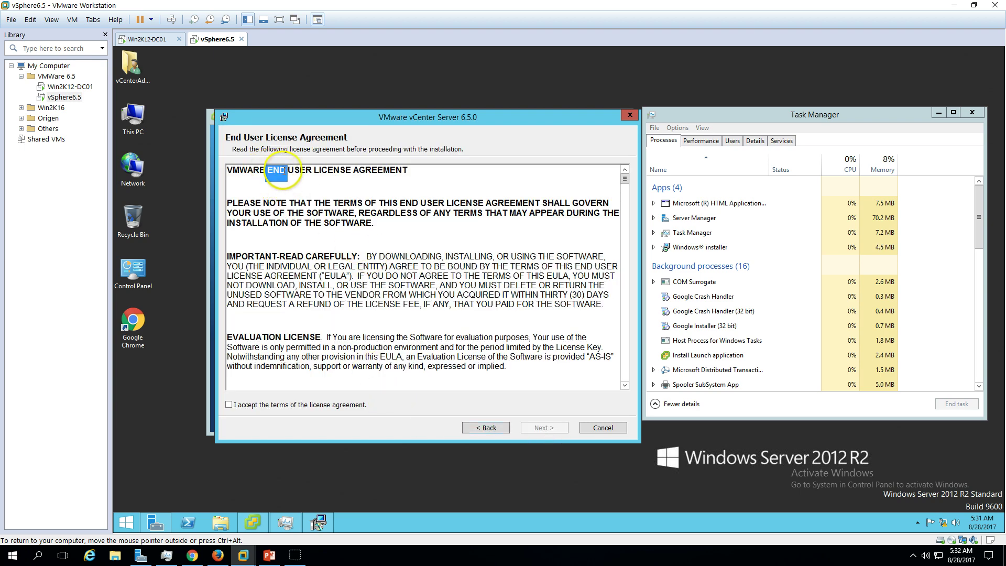
left_click(409, 170)
scroll(384, 297, "down", 15)
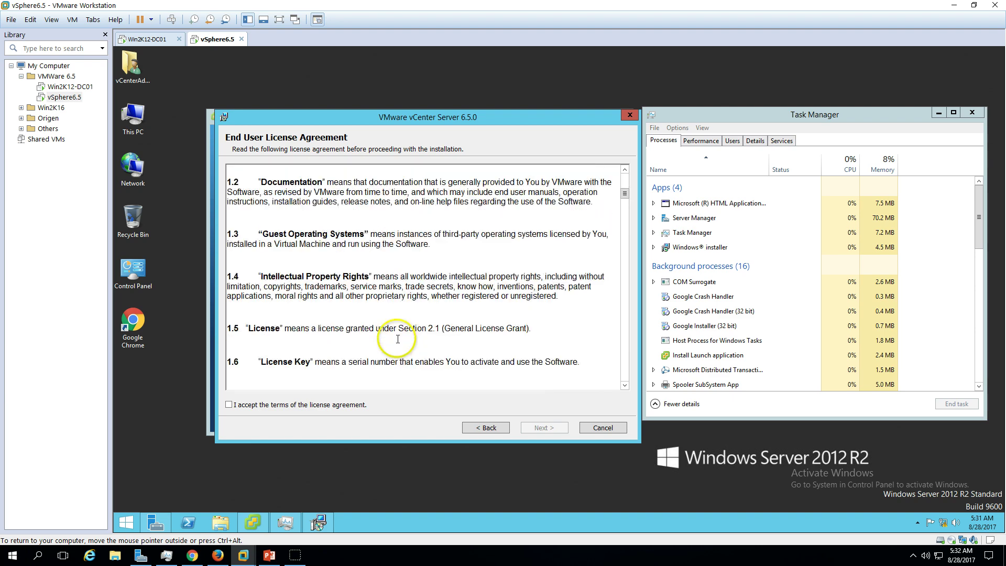
left_click(287, 405)
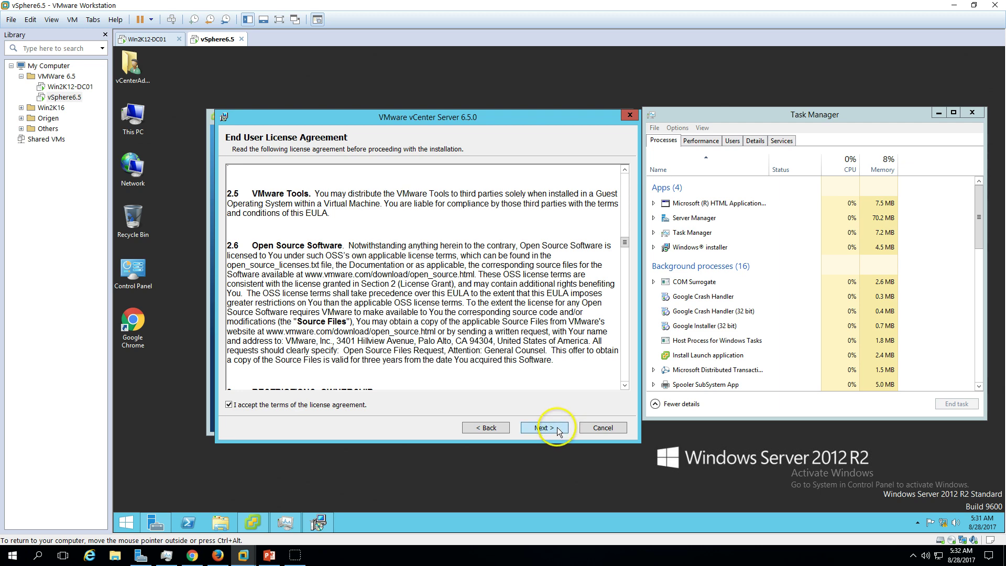
left_click(558, 427)
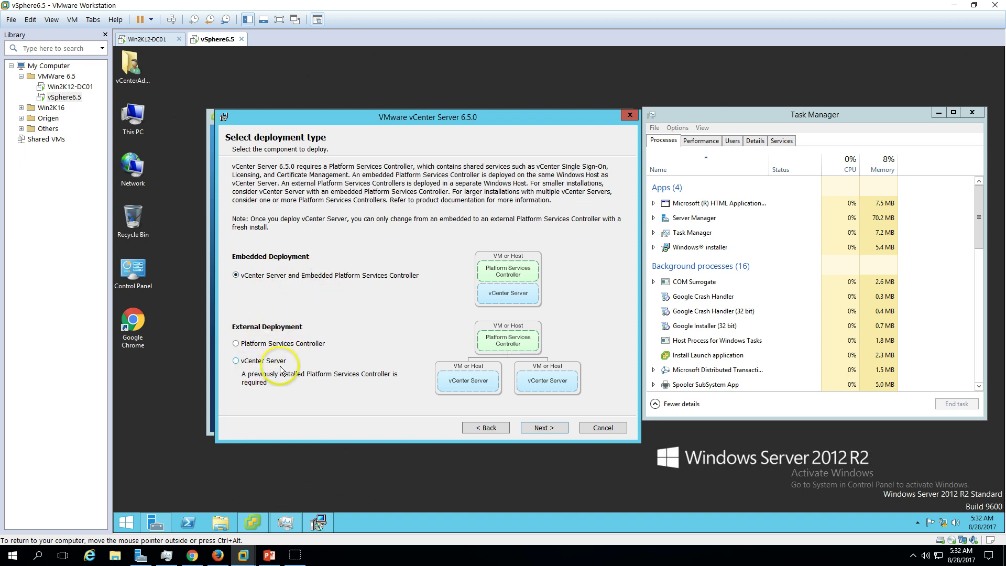
Keep Embedded Deployment and the existing System Name, continuing to SSO configuration for vsphere.local.
left_click(545, 428)
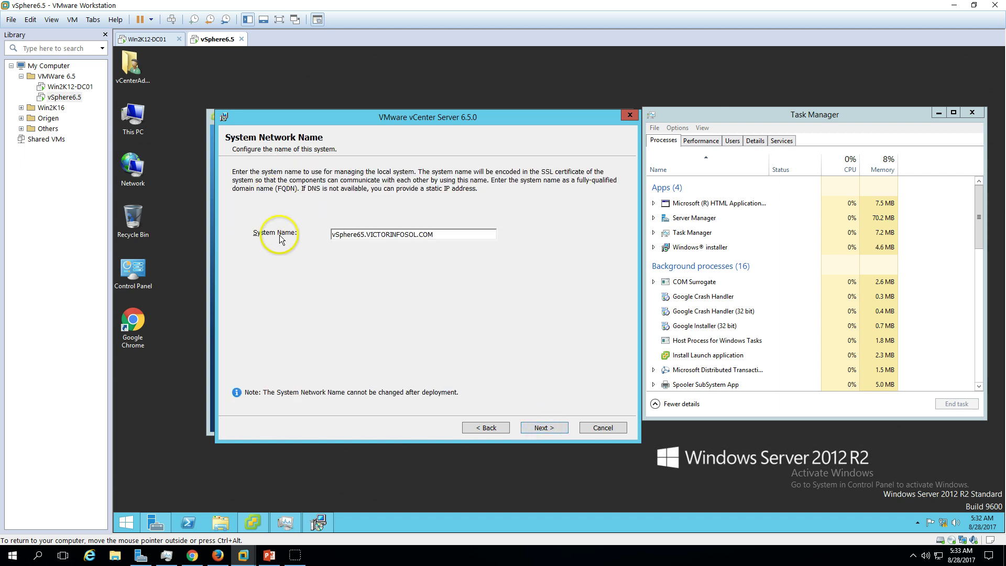
left_click_drag(427, 238, 332, 234)
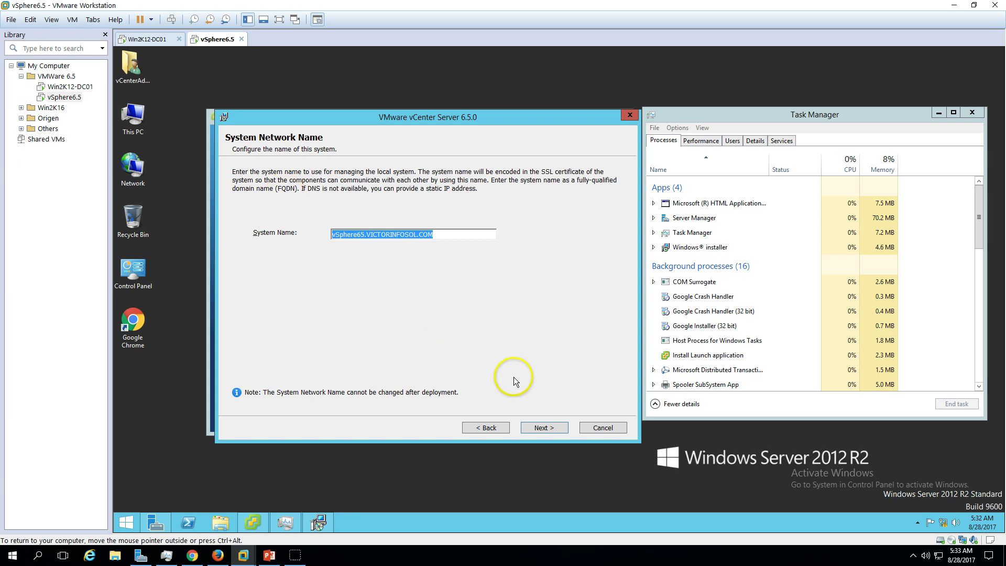
left_click(543, 428)
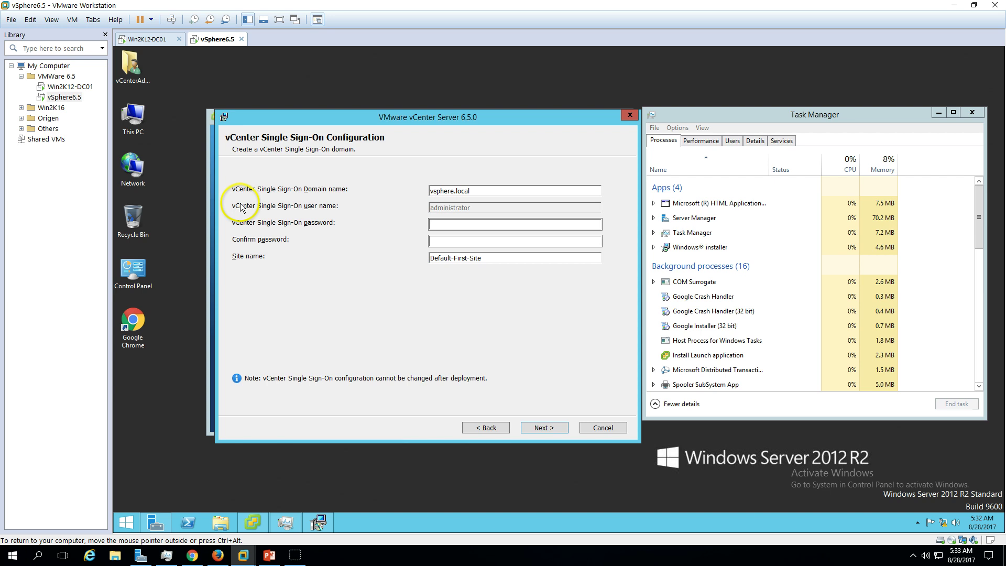
Enter and confirm the SSO administrator password, set site name NOIDA-DC, and continue.
left_click(493, 192)
left_click(472, 223)
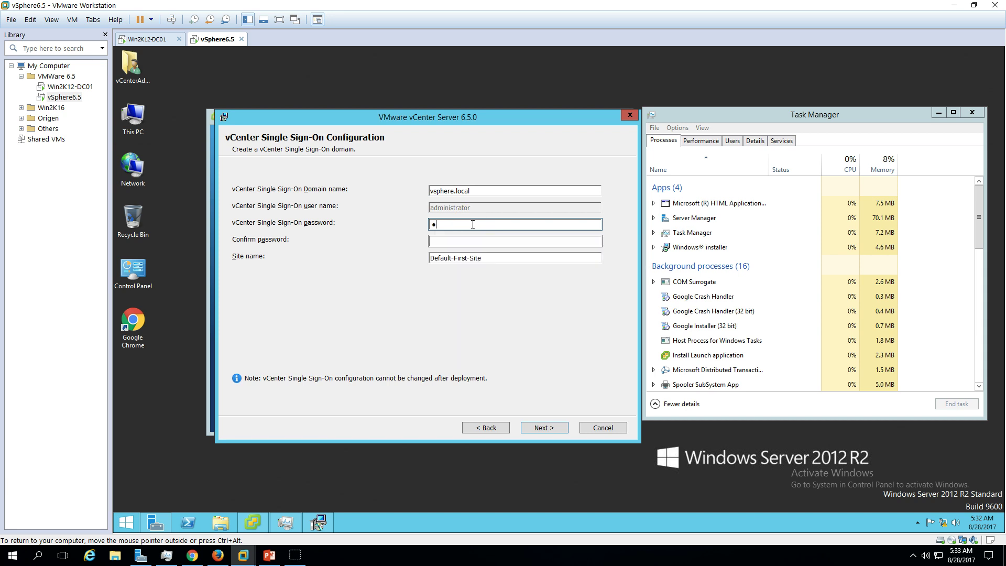
key("Tab")
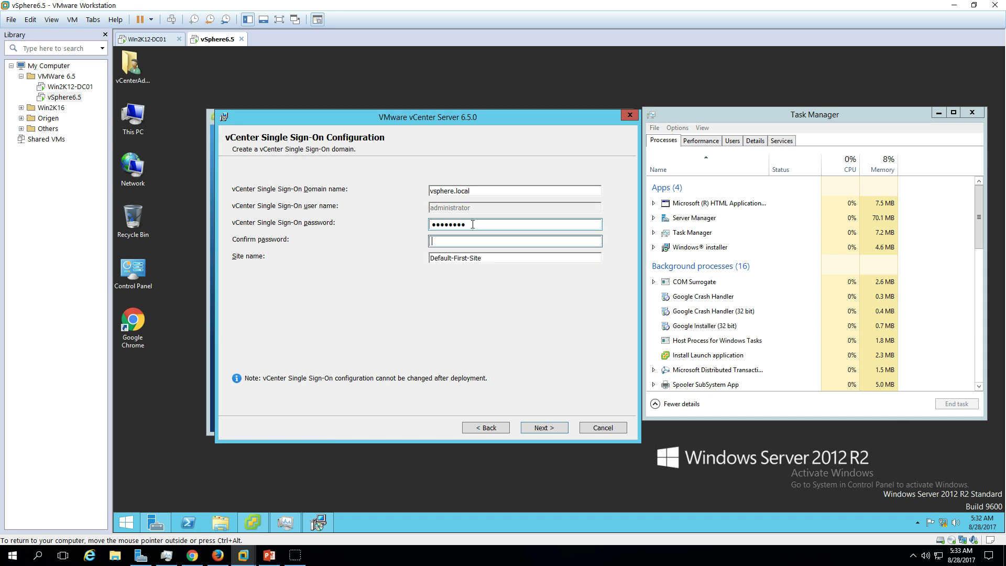
key("Tab")
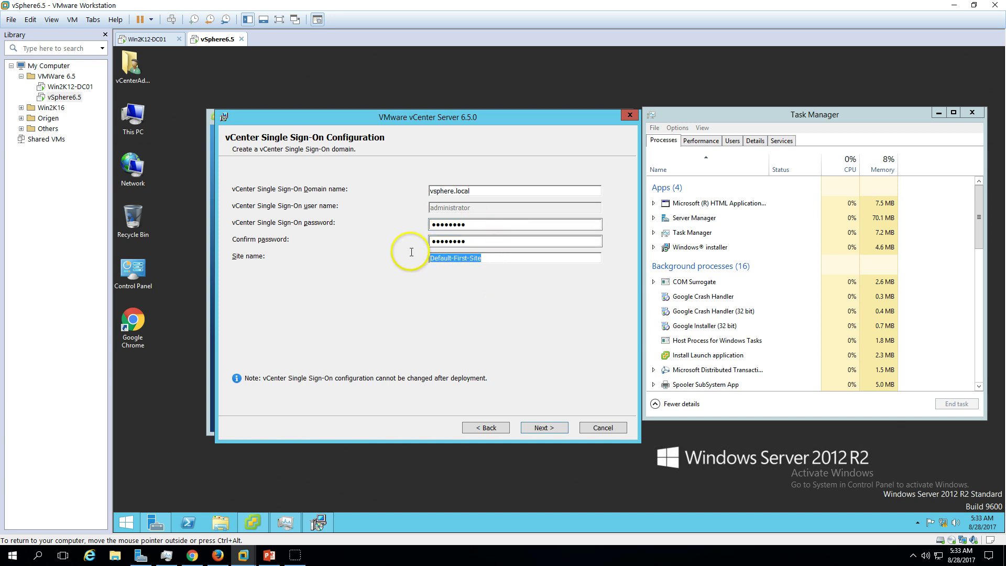
type("NO")
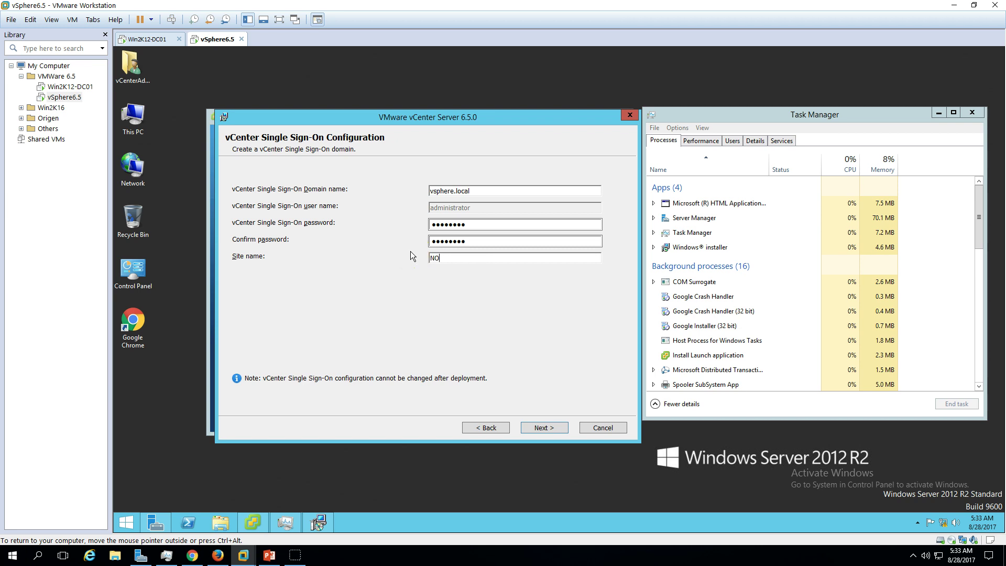
type("IDA-DC")
left_click(545, 428)
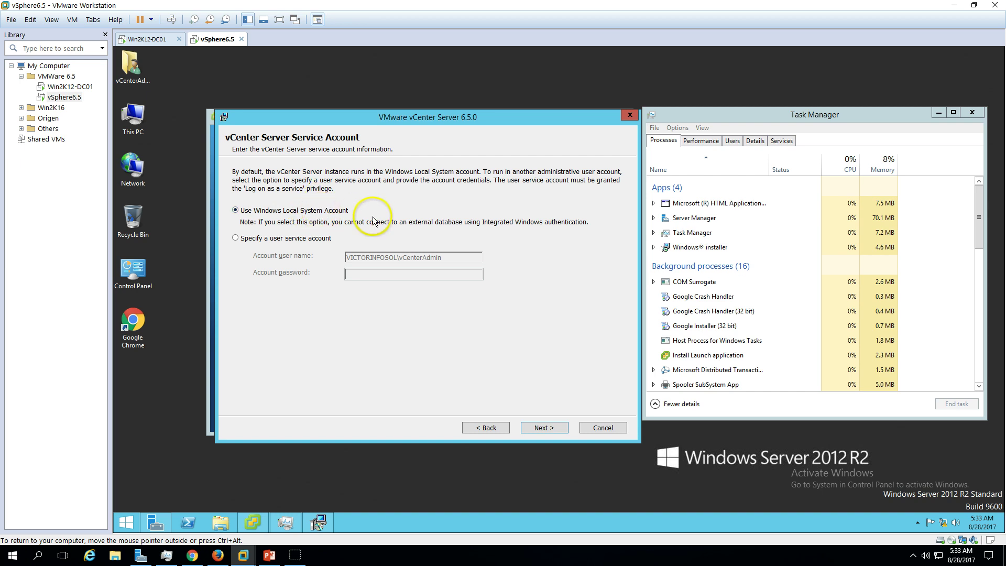
Keep the Local System service account and, after finding no external DSNs, the embedded Postgres database.
left_click(545, 427)
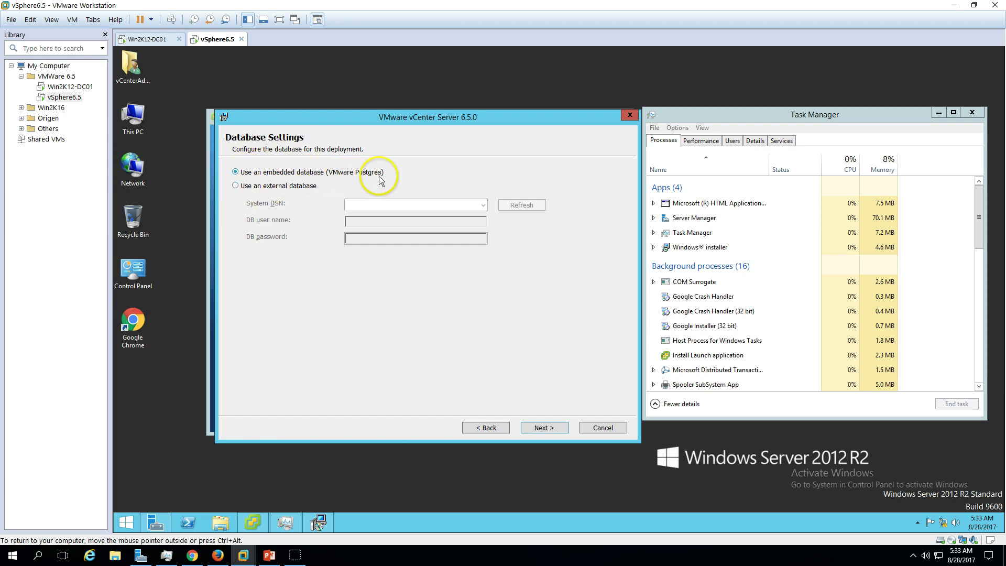
left_click(281, 186)
left_click(485, 207)
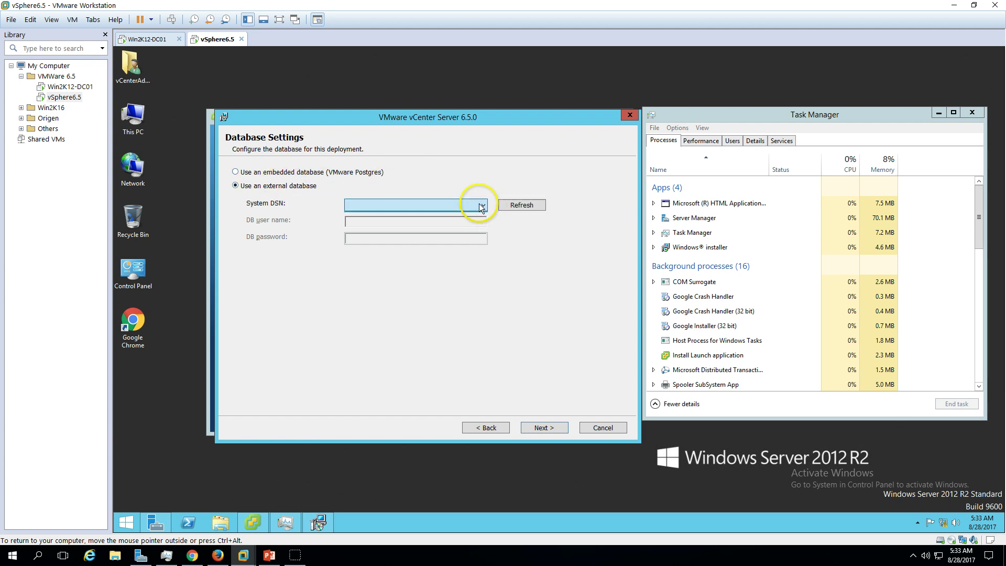
left_click(485, 204)
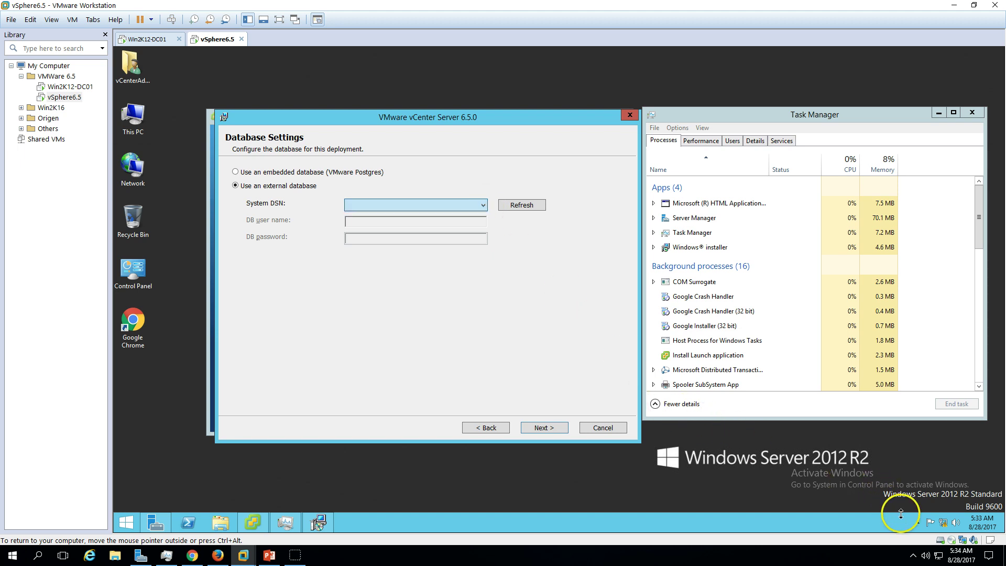
left_click(488, 303)
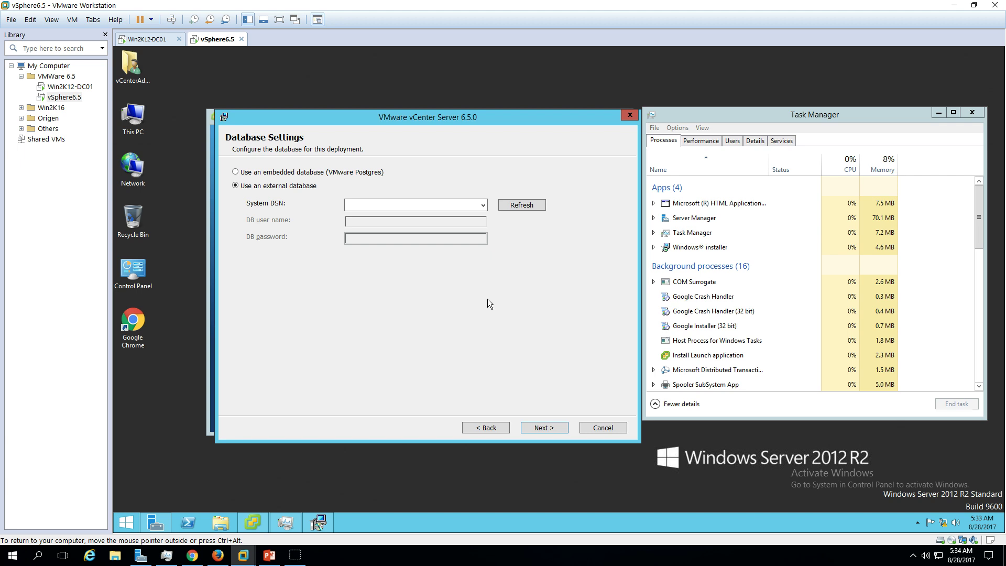
left_click(303, 173)
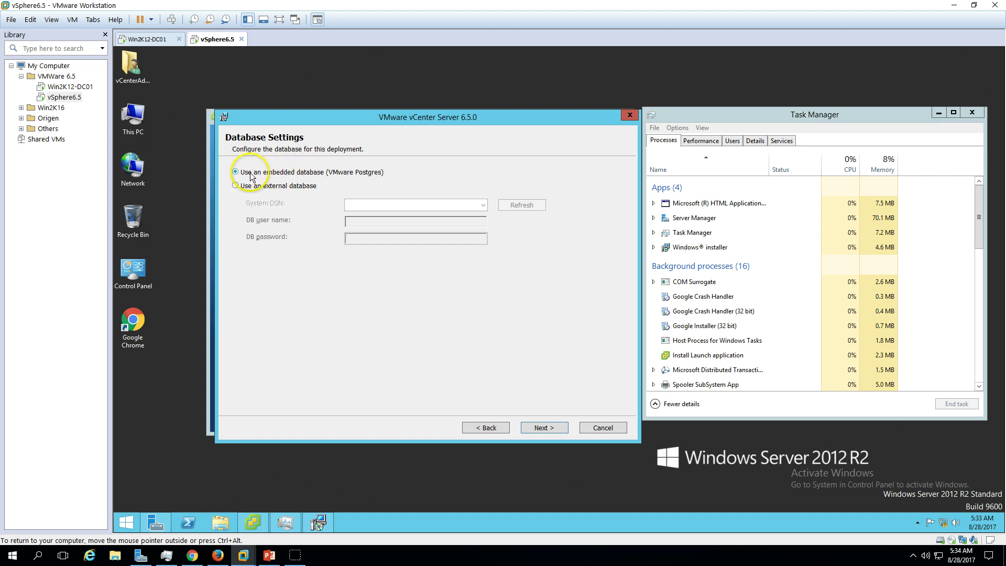
left_click(548, 428)
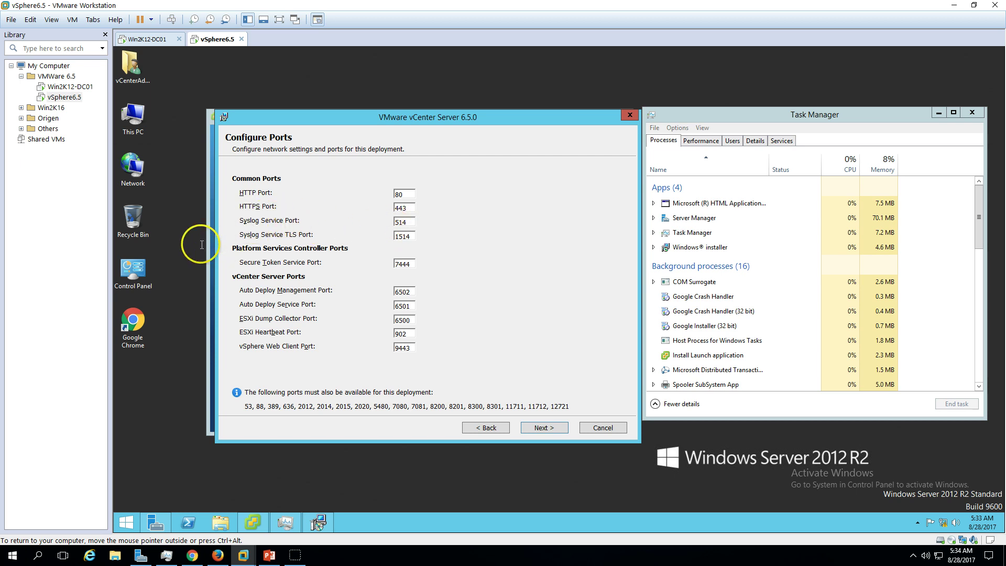
Leave the default ports unchanged, including Secure Token 7444, ESXi Heartbeat 902 and Web Client 9443.
double_click(414, 265)
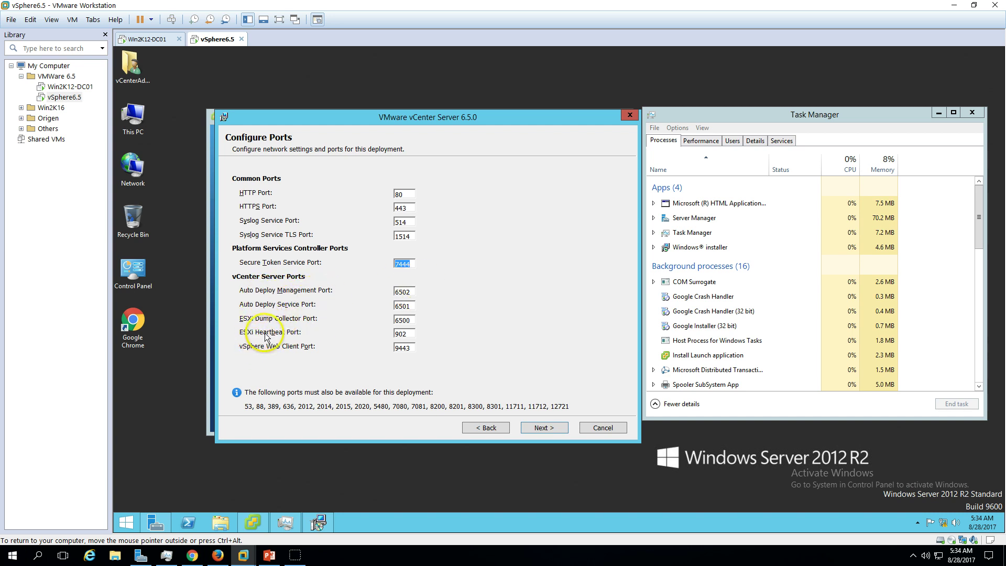
left_click(407, 334)
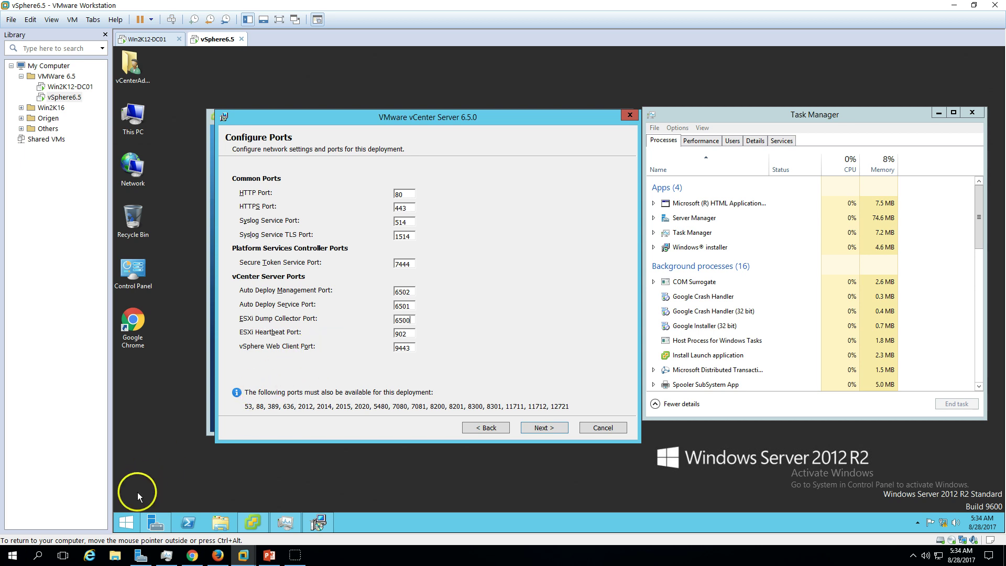
left_click_drag(411, 348, 389, 348)
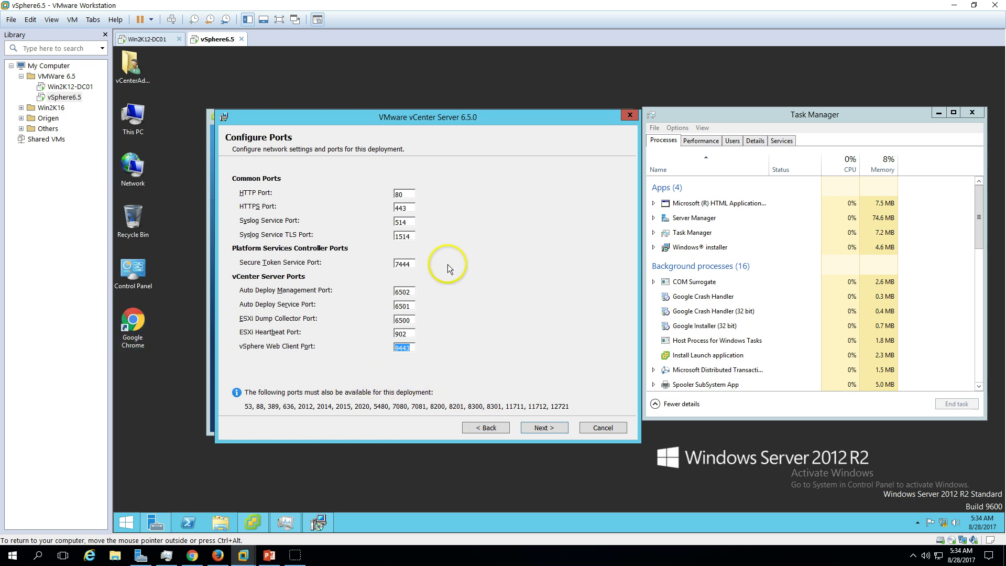
left_click(542, 427)
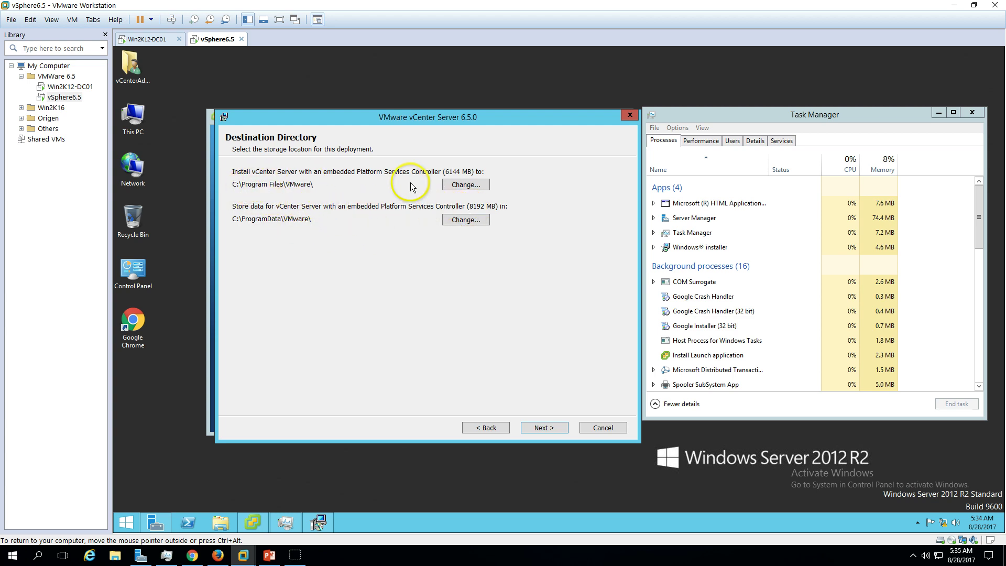
Keep the C:\Program Files\VMware\ and C:\ProgramData\VMware\ folders, skip CEIP, and begin installing.
left_click(554, 427)
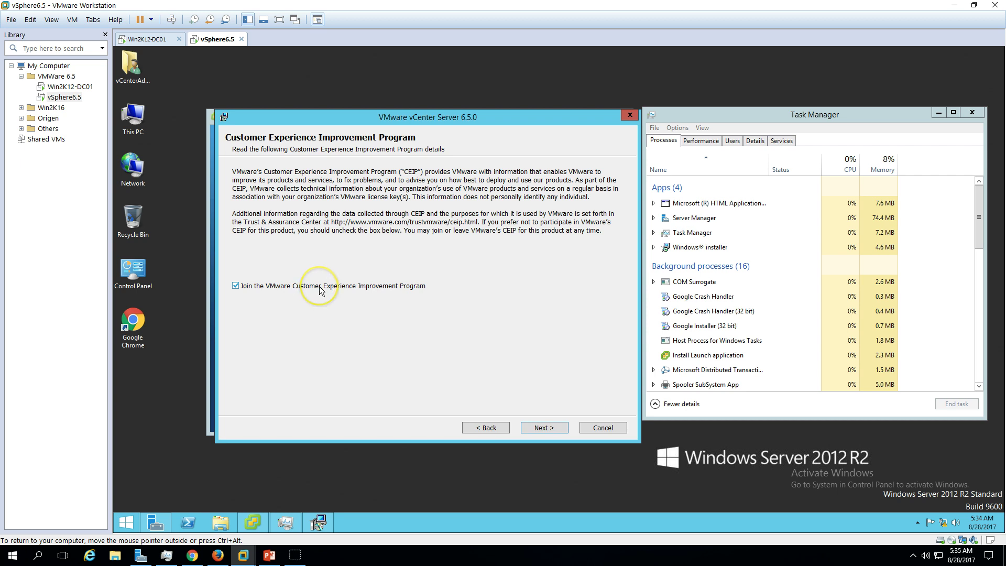
left_click(555, 428)
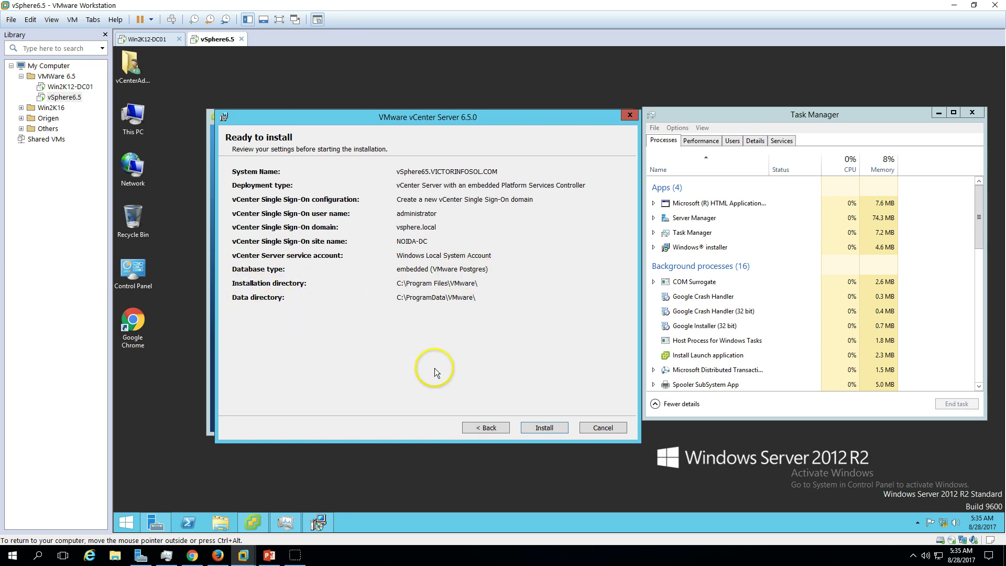
left_click(546, 427)
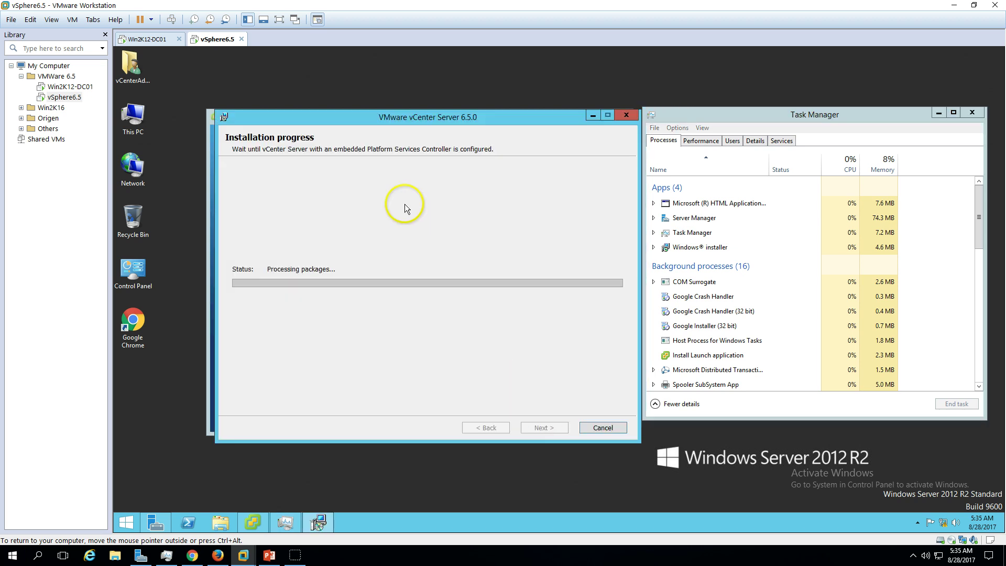
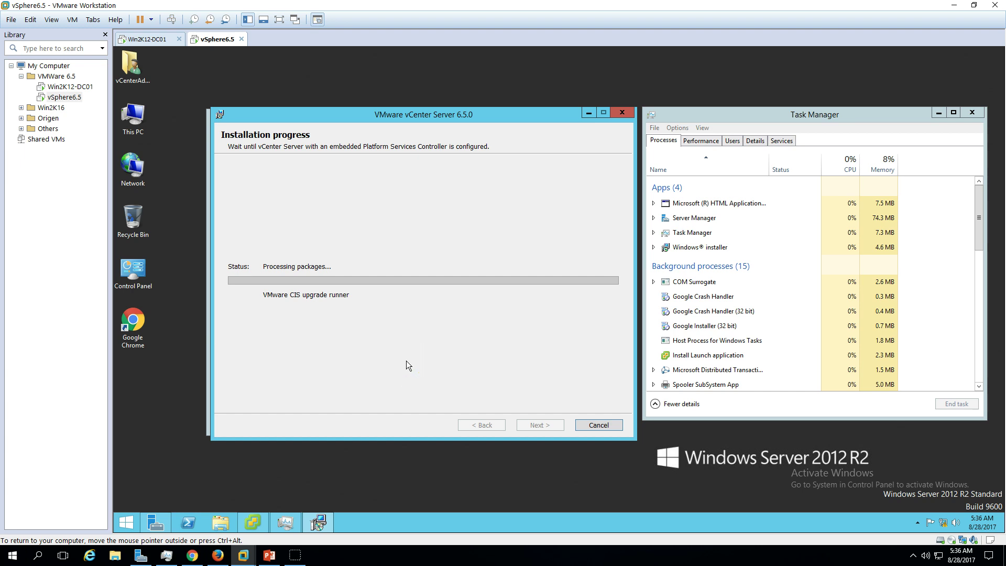
Check memory use in Task Manager while the vCenter Server 6.5 installation runs to completion.
left_click(246, 554)
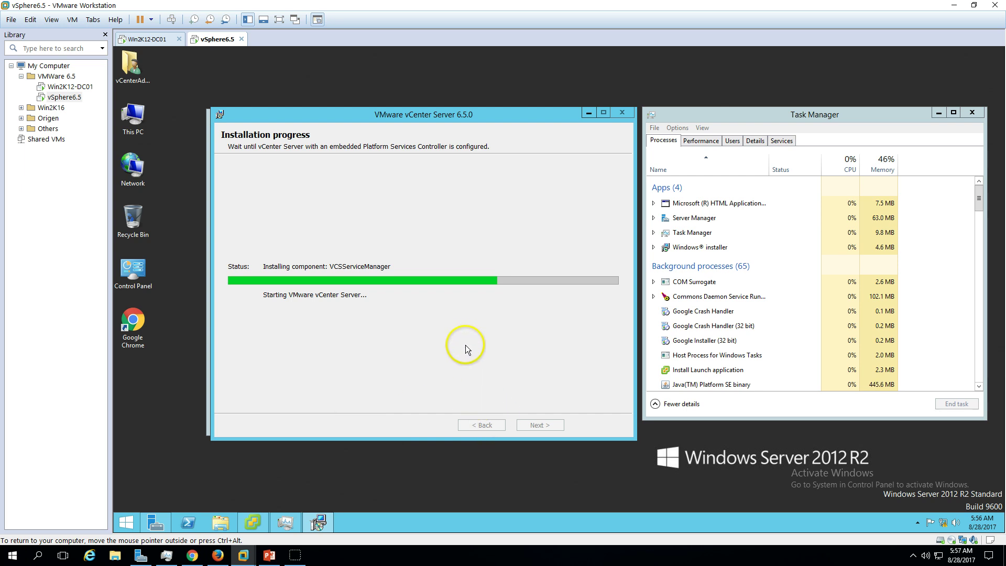
left_click(861, 122)
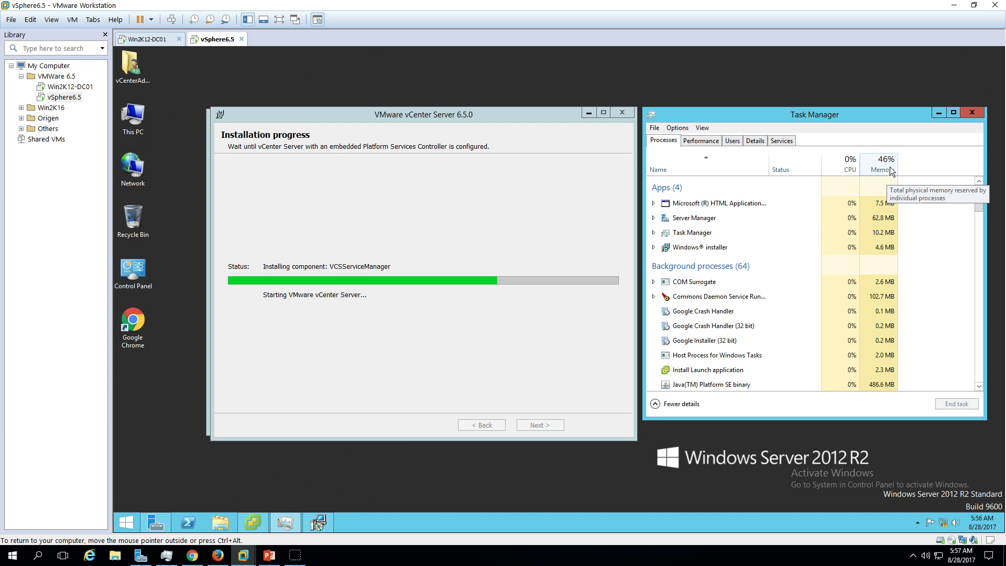
left_click(457, 288)
left_click(427, 219)
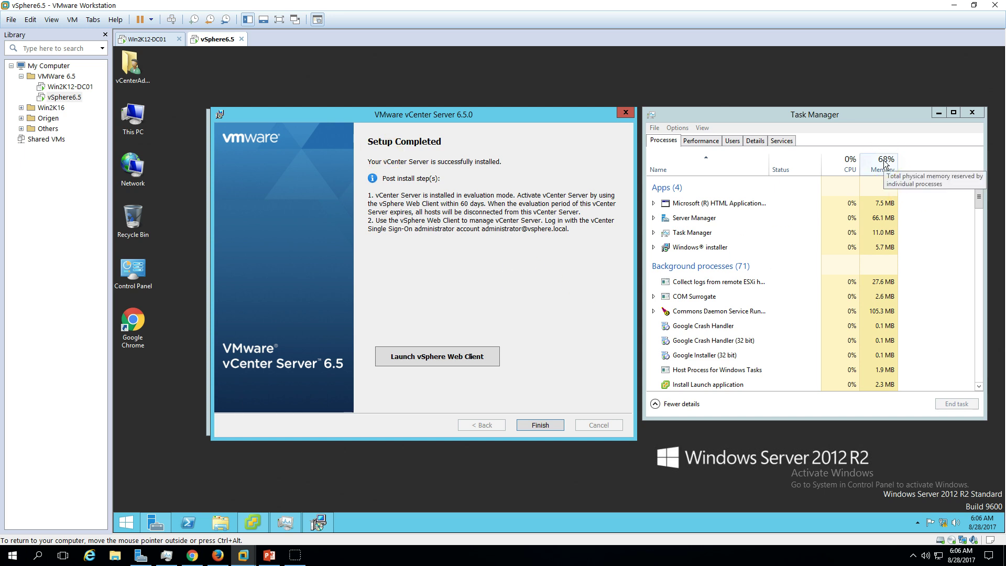
Close the finished vCenter installer and launch VMware vSphere Web Client from the Start apps list.
left_click(555, 429)
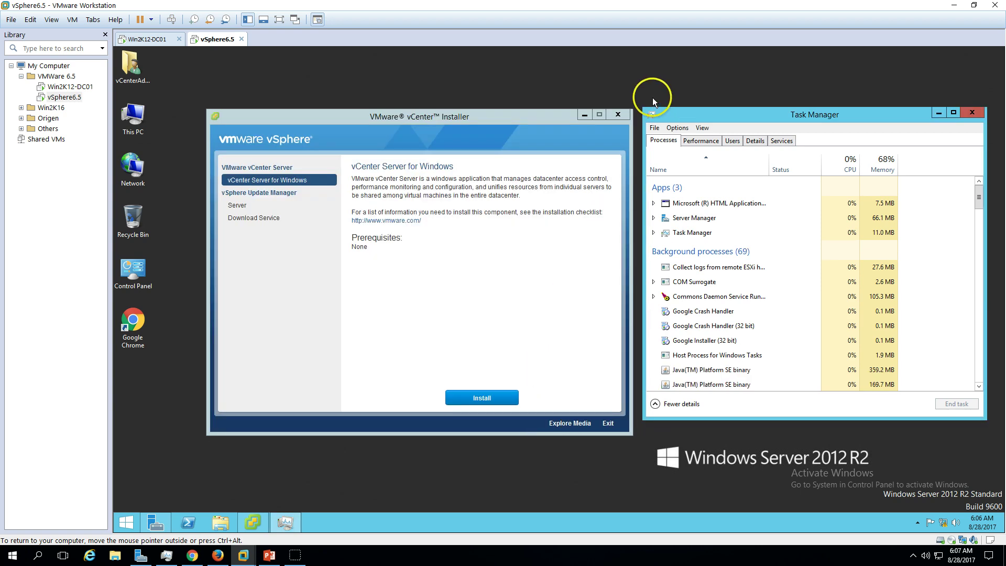
left_click(618, 114)
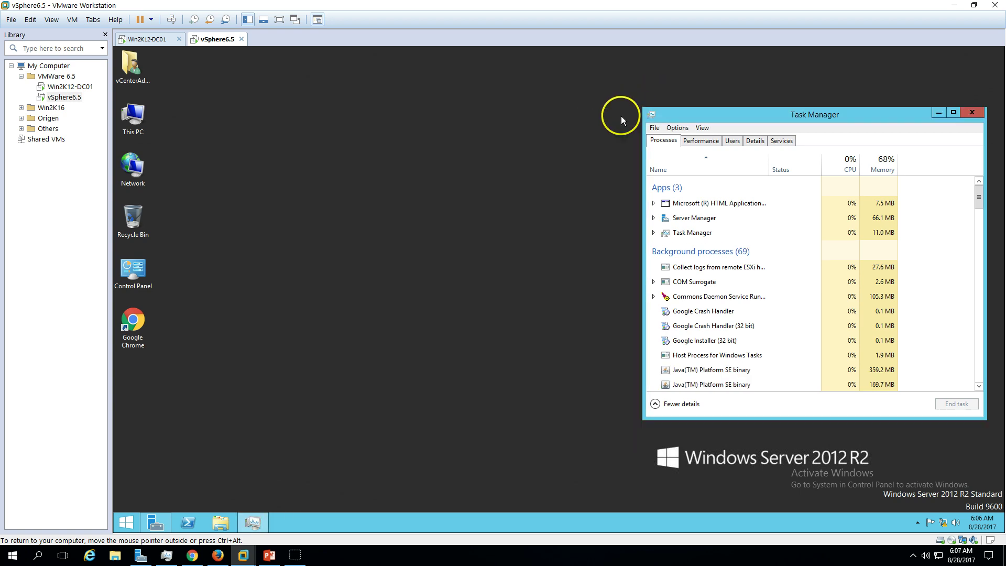
left_click(120, 529)
left_click(186, 502)
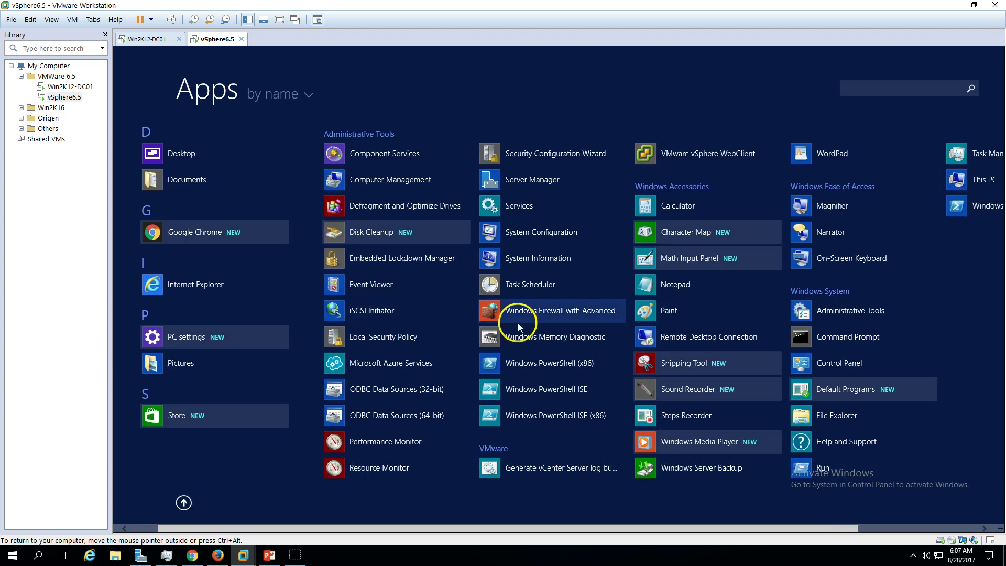
scroll(520, 327, "down", 2)
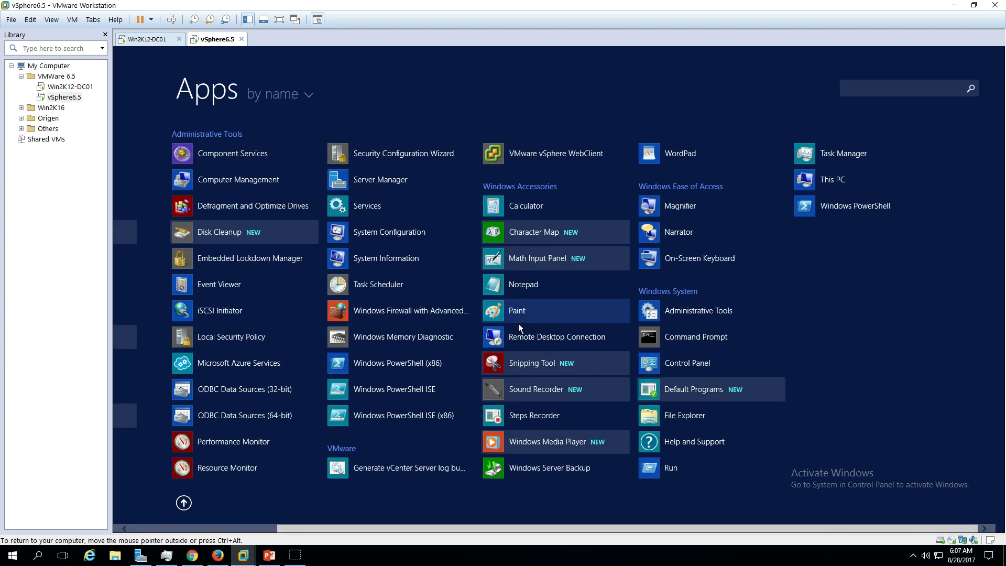
scroll(518, 323, "up", 2)
left_click(680, 157)
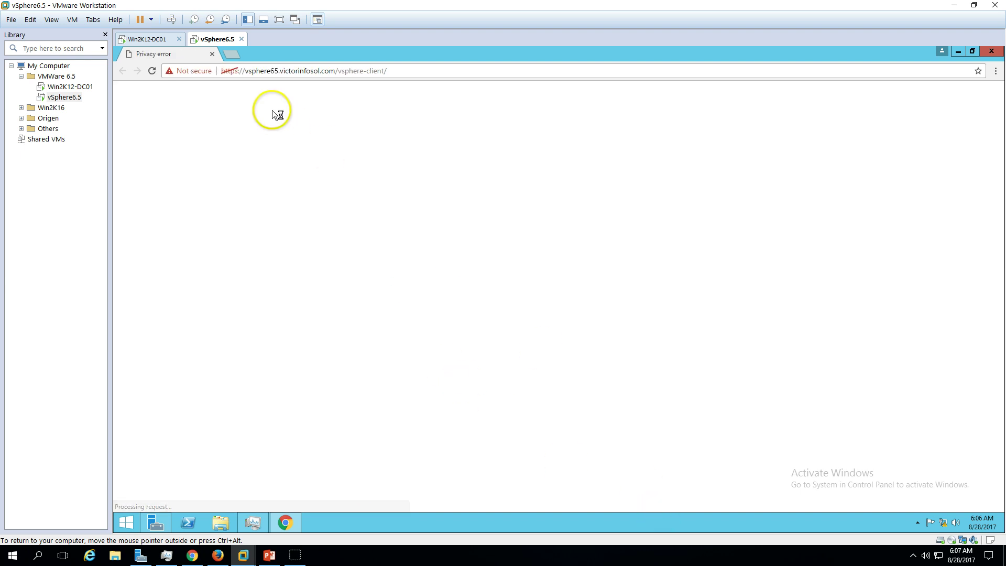
Proceed past the certificate warning and enter the user name 'Administrator'.
left_click(420, 279)
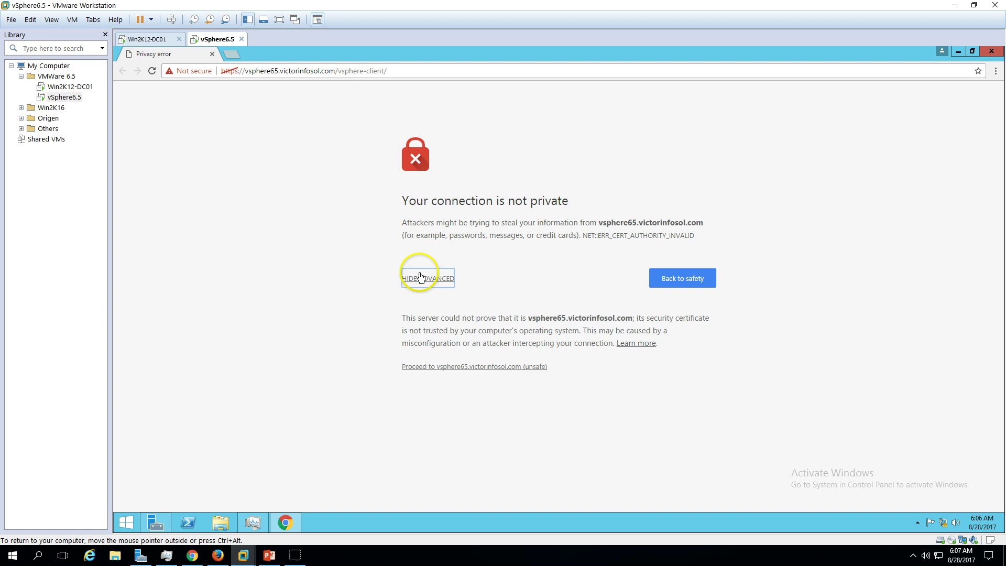
left_click(466, 367)
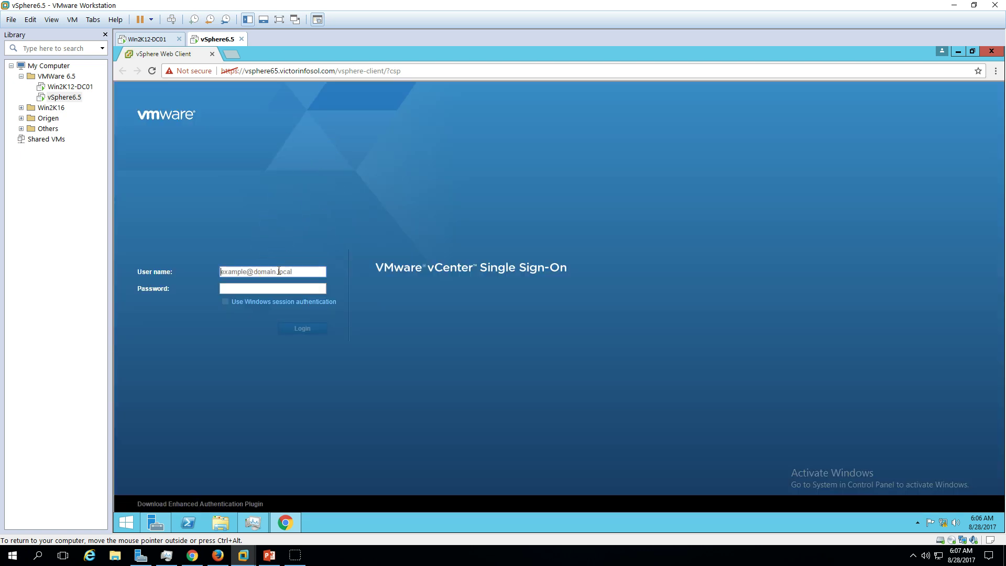
type("aD")
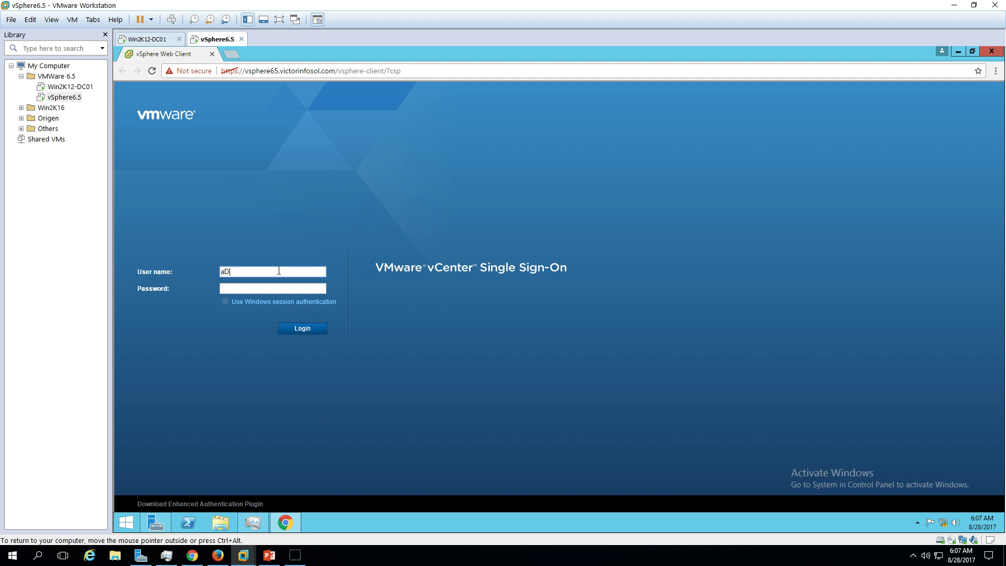
type("MINISTRATOR")
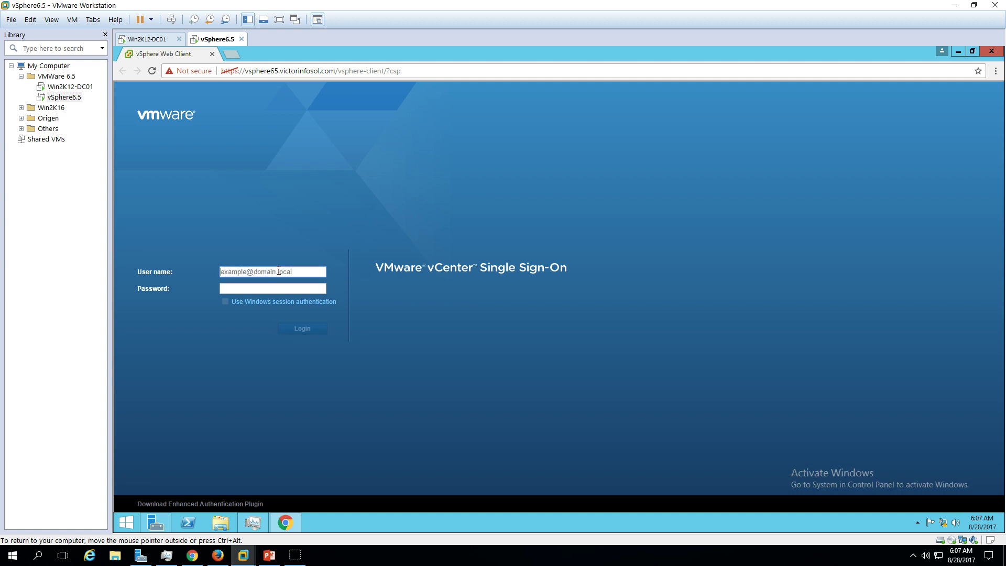
key("ctrl+a")
key("Caps_Lock")
type("Administrator")
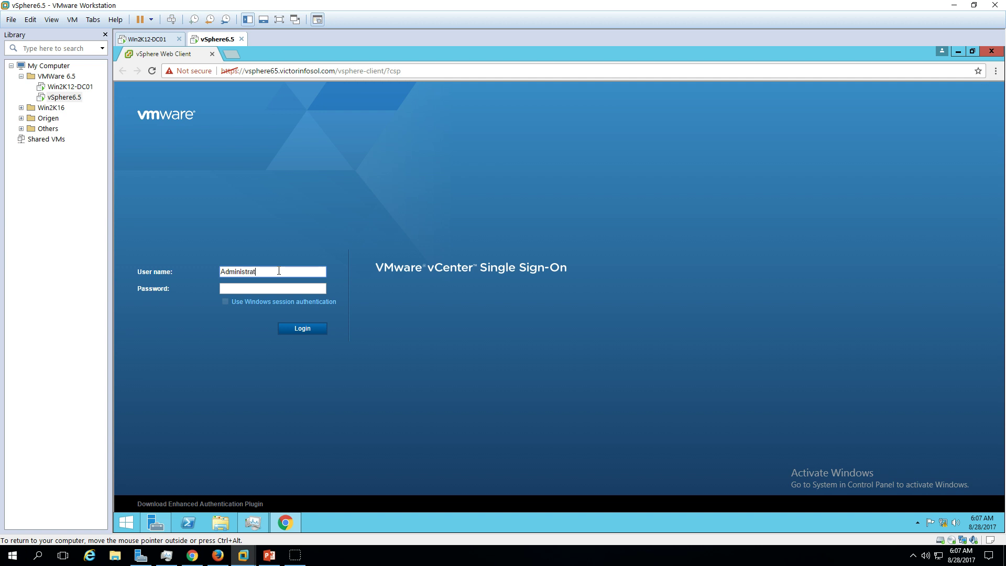
key("Tab")
left_click(281, 270)
type("@v")
type("phere")
key("BackSpace")
key("BackSpace")
key("BackSpace")
key("BackSpace")
type("sphere.local")
left_click(293, 293)
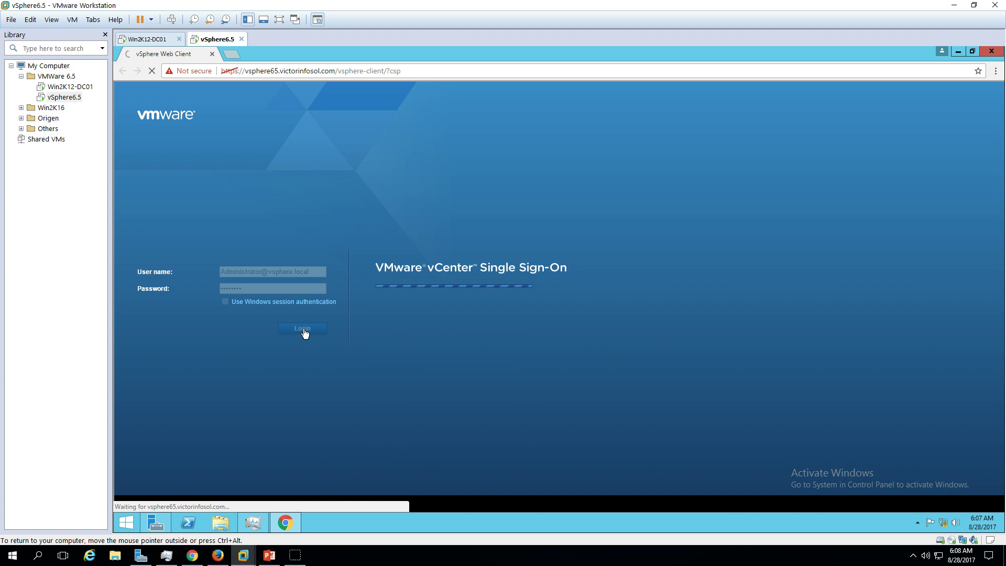
left_click(396, 345)
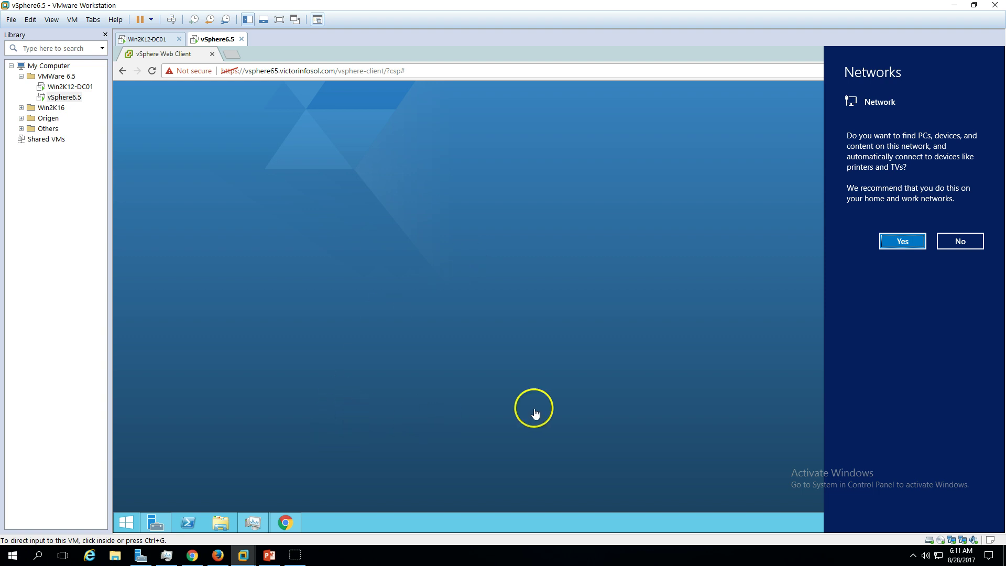
Allow network discovery on this network and choose Create Datacenter on the Getting Started tab.
left_click(906, 244)
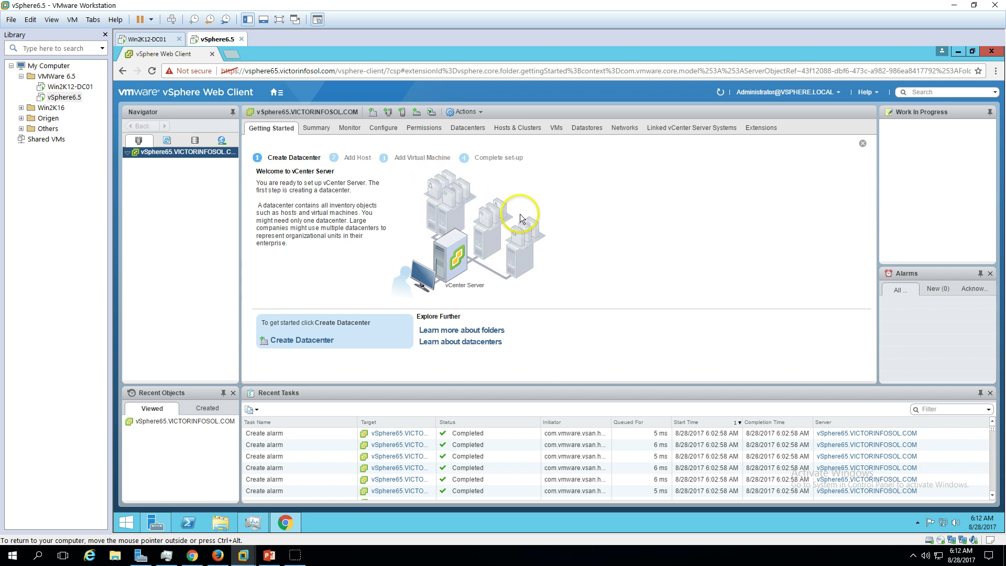
left_click(303, 342)
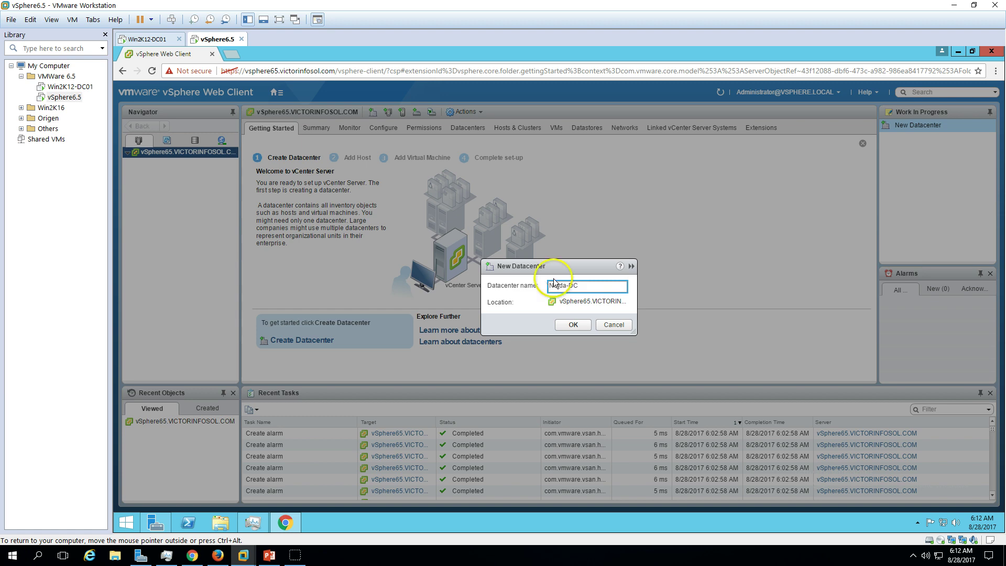
Confirm the Noida-DC datacenter and select it in the Navigator tree.
left_click(584, 324)
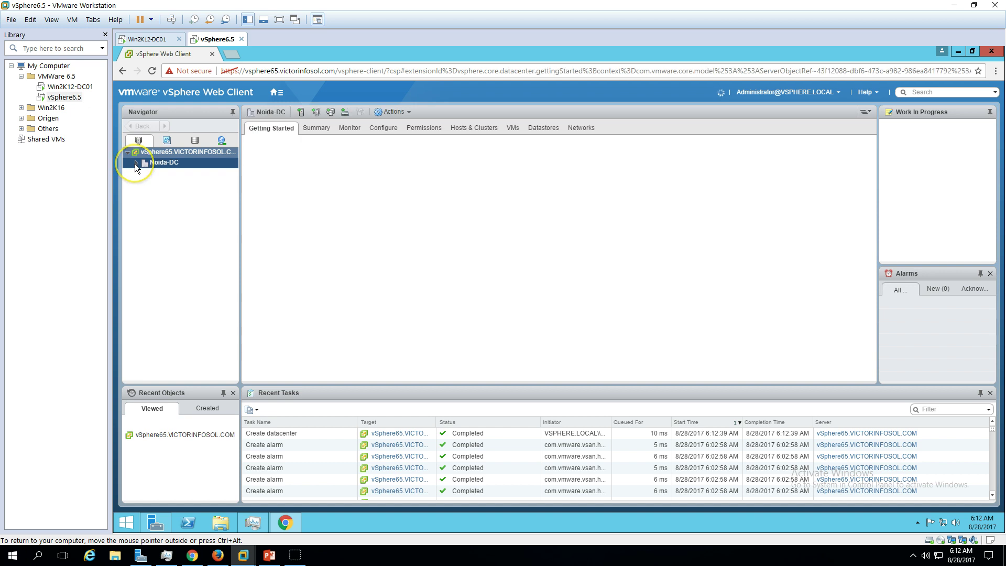
left_click(136, 163)
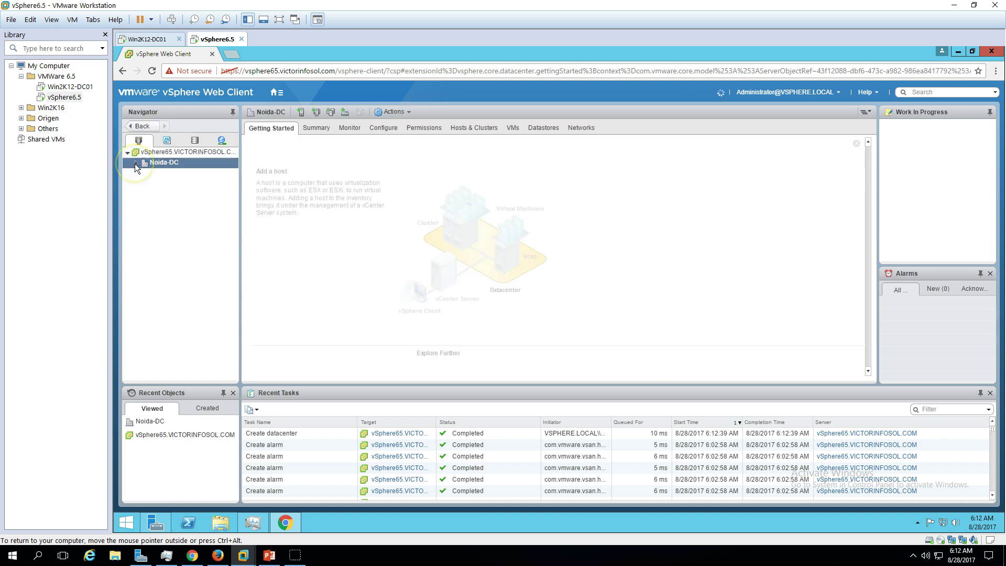
left_click(285, 522)
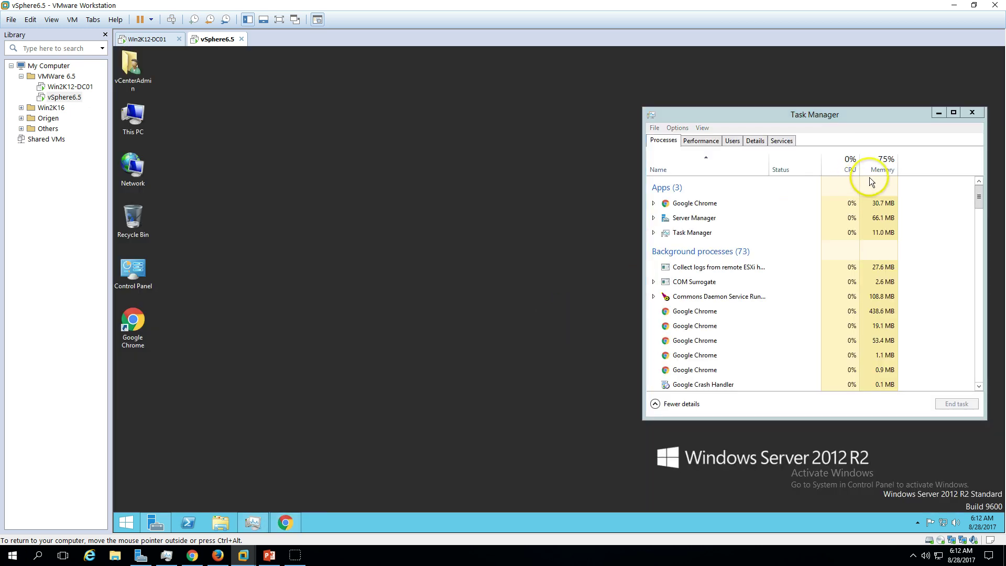
Open the Services list in Computer Management, maximized, in the Standard view.
right_click(119, 526)
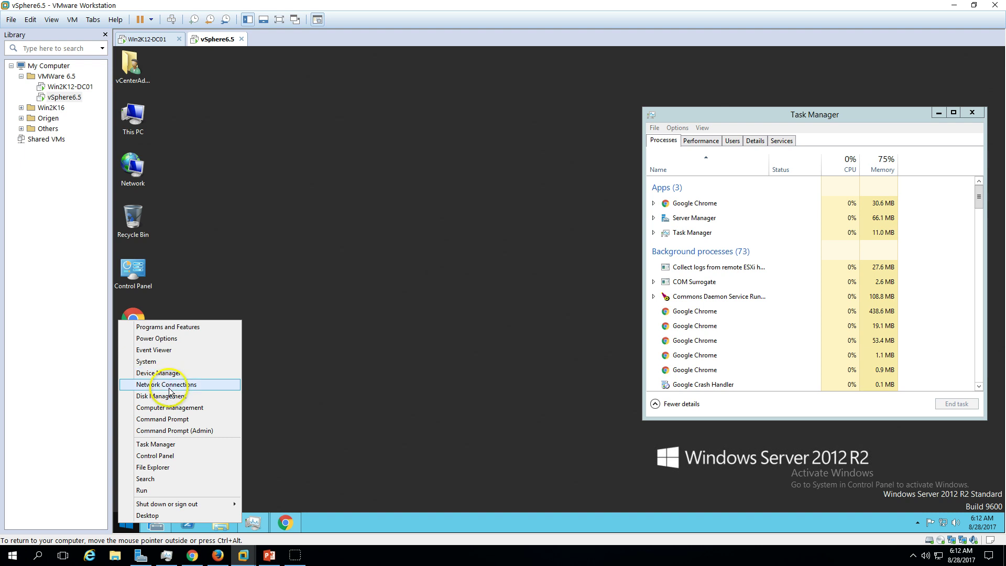
left_click(168, 409)
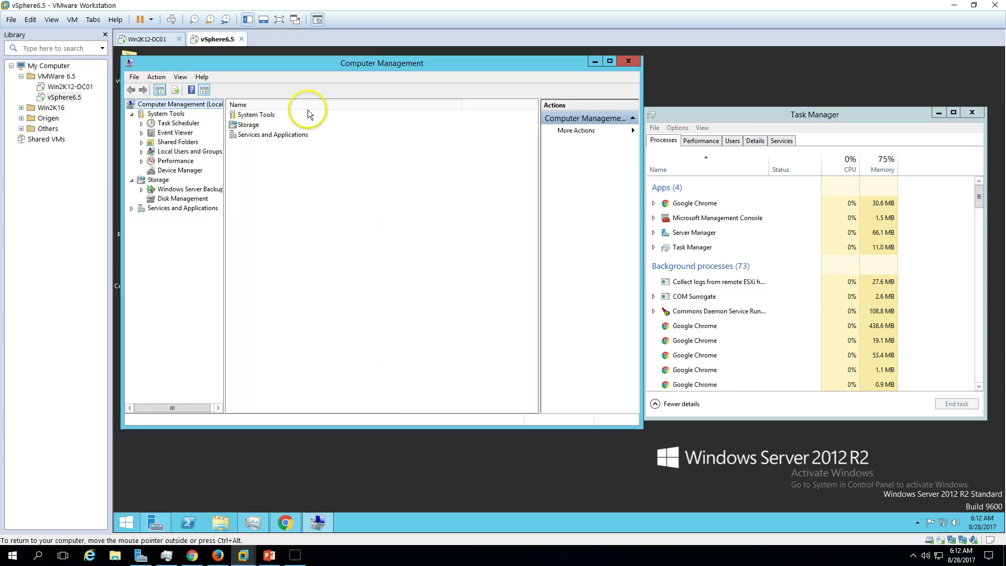
left_click(173, 209)
double_click(173, 208)
left_click(168, 227)
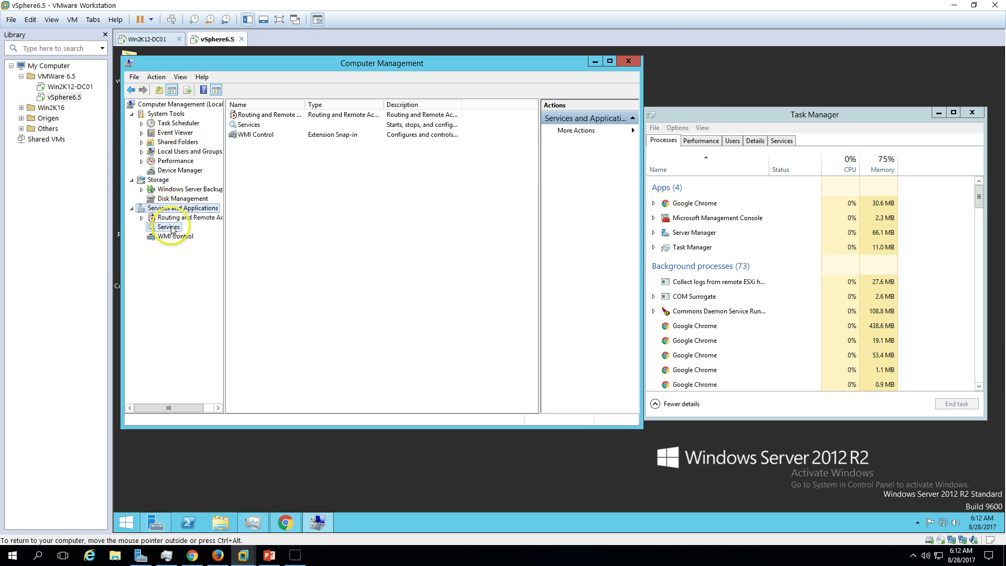
left_click(609, 62)
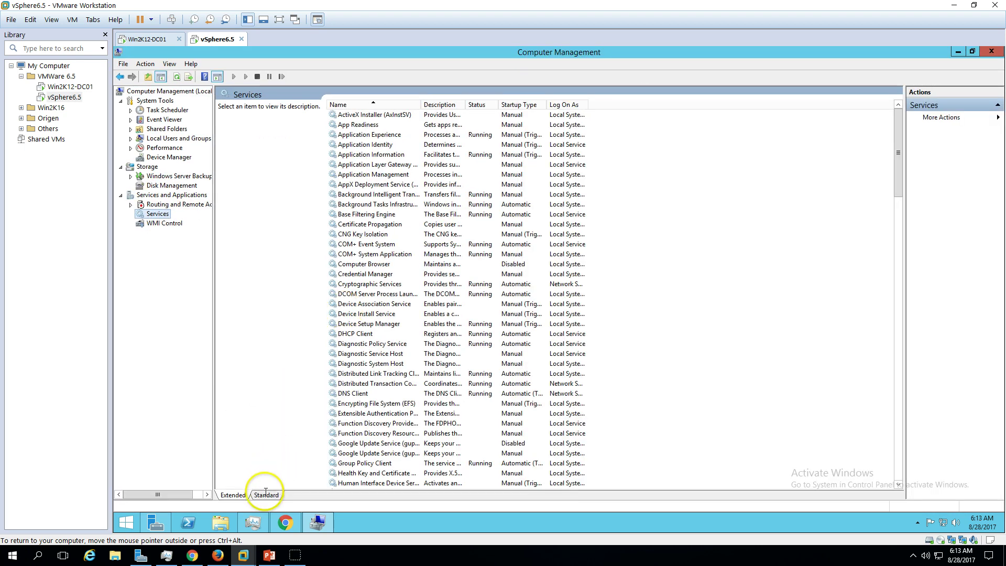
left_click(266, 494)
Scroll to the VMware services and widen the Name column to show full service names.
left_click(278, 401)
scroll(281, 401, "down", 17)
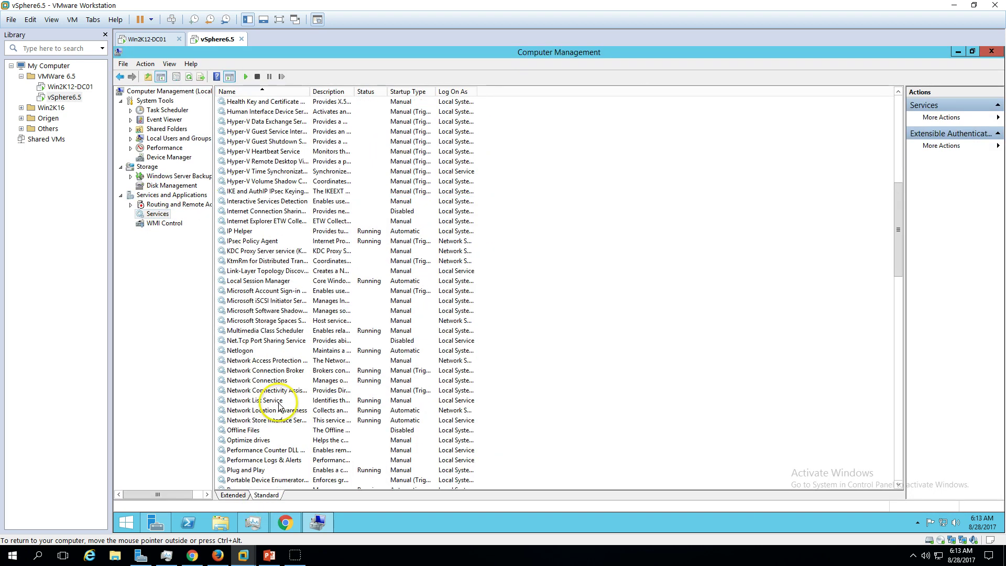
scroll(283, 404, "down", 20)
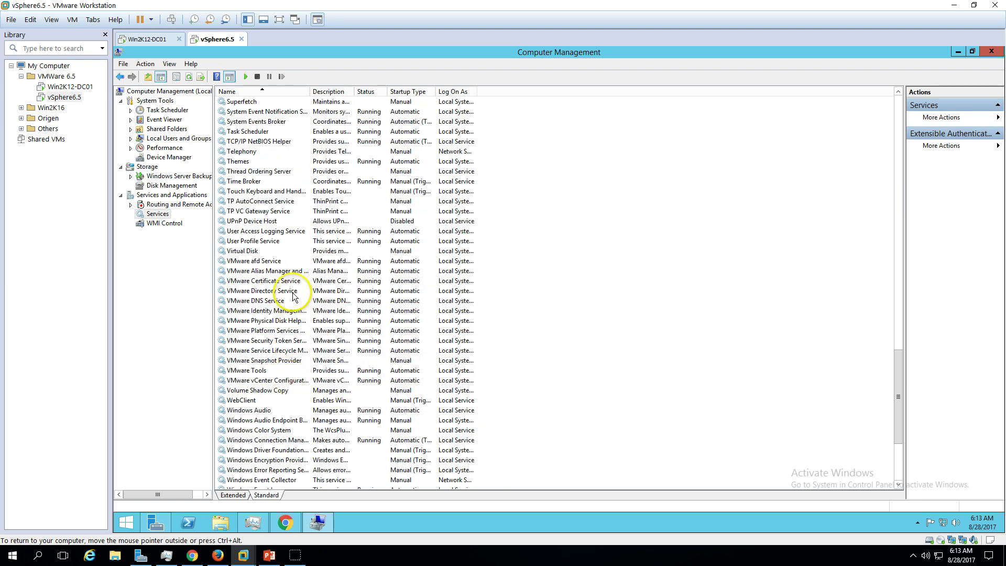
left_click(294, 271)
left_click(299, 264)
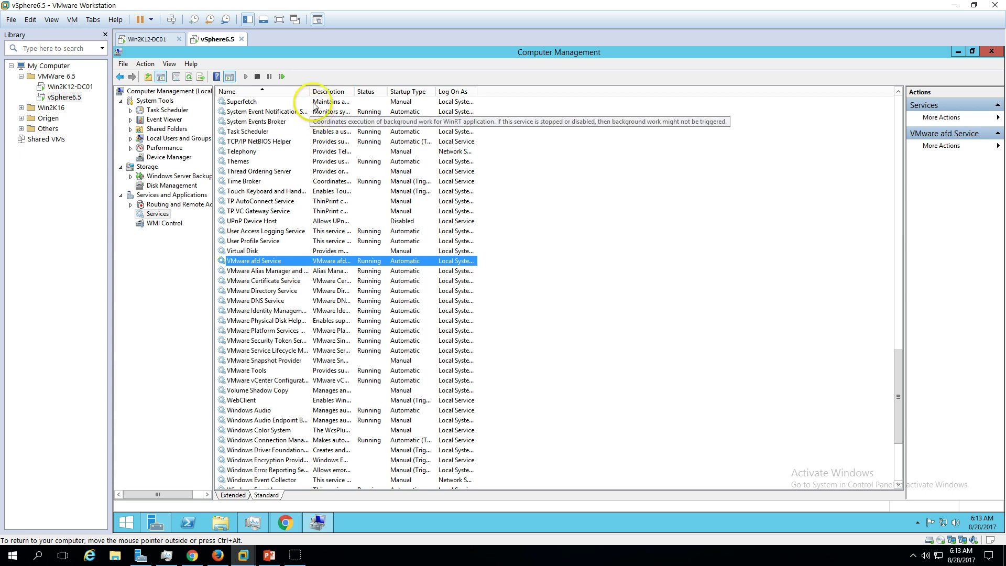
left_click_drag(309, 91, 362, 90)
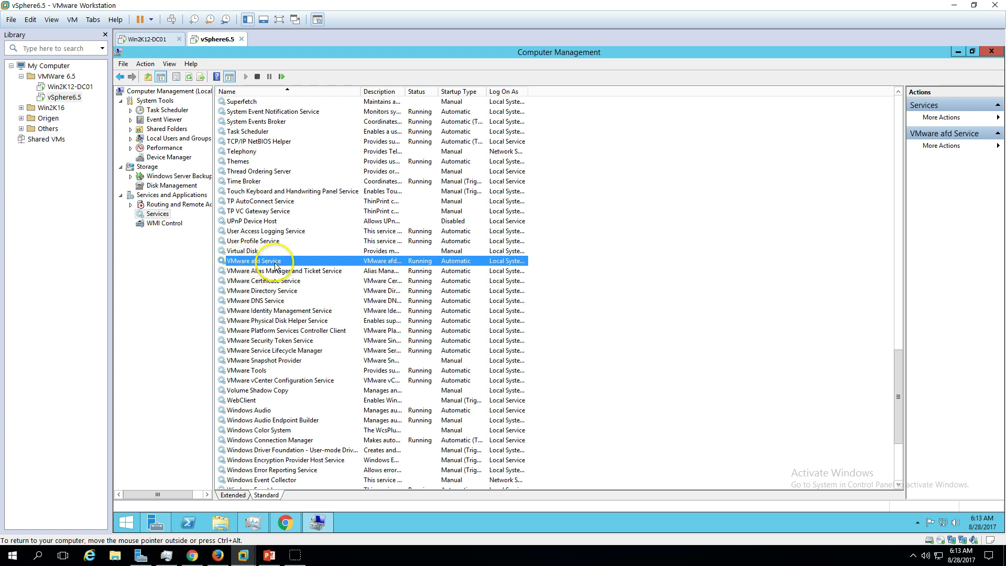
Check each VMware service's status, from Alias Manager through vCenter Configuration Service.
left_click(287, 272)
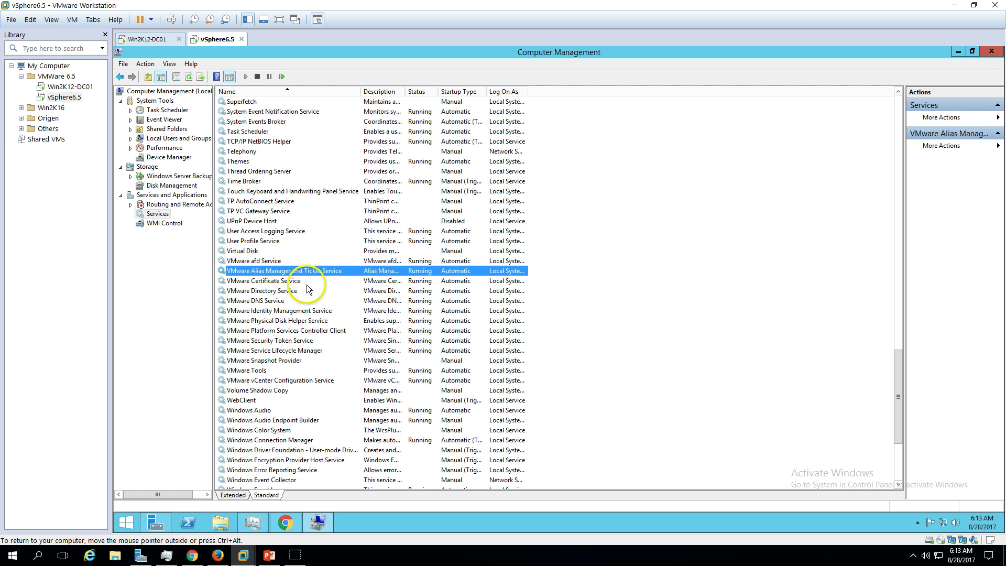
left_click(307, 284)
left_click(307, 293)
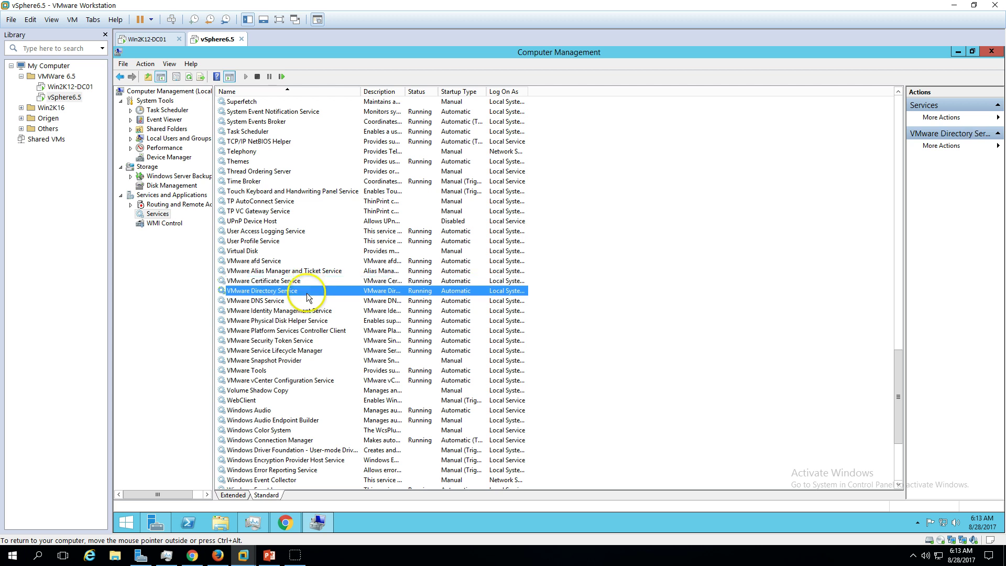
key("Down")
key("Down")
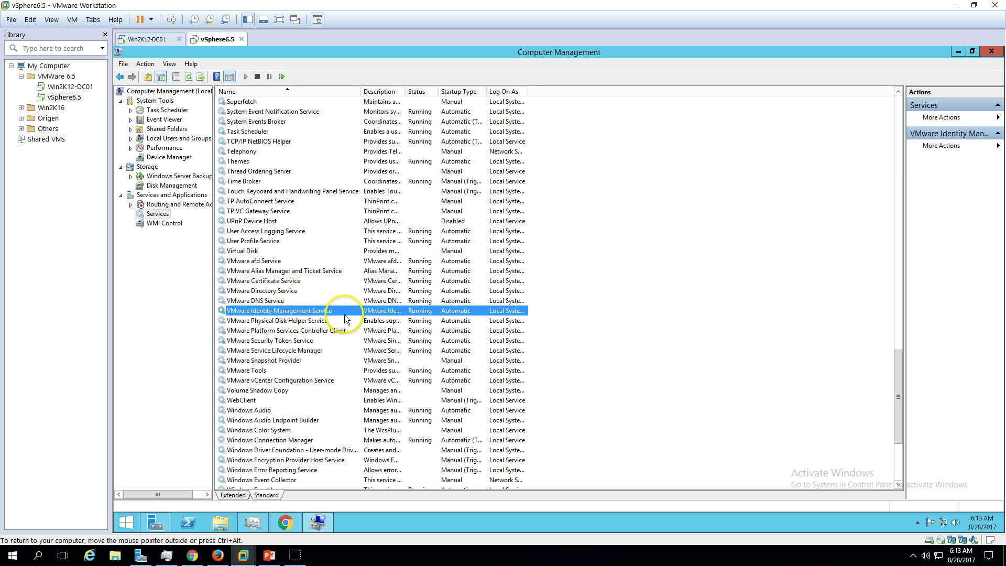
left_click(323, 321)
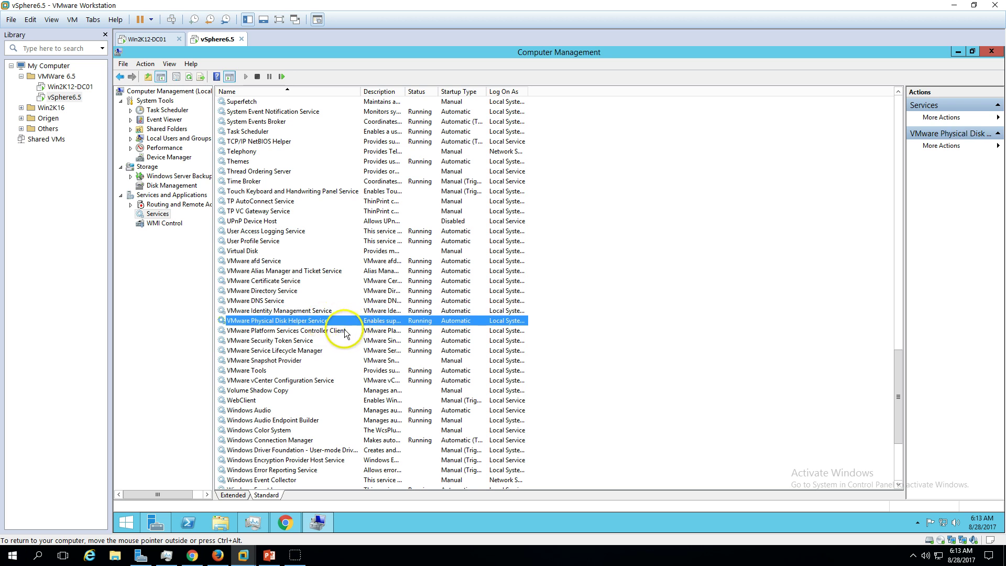
left_click(288, 331)
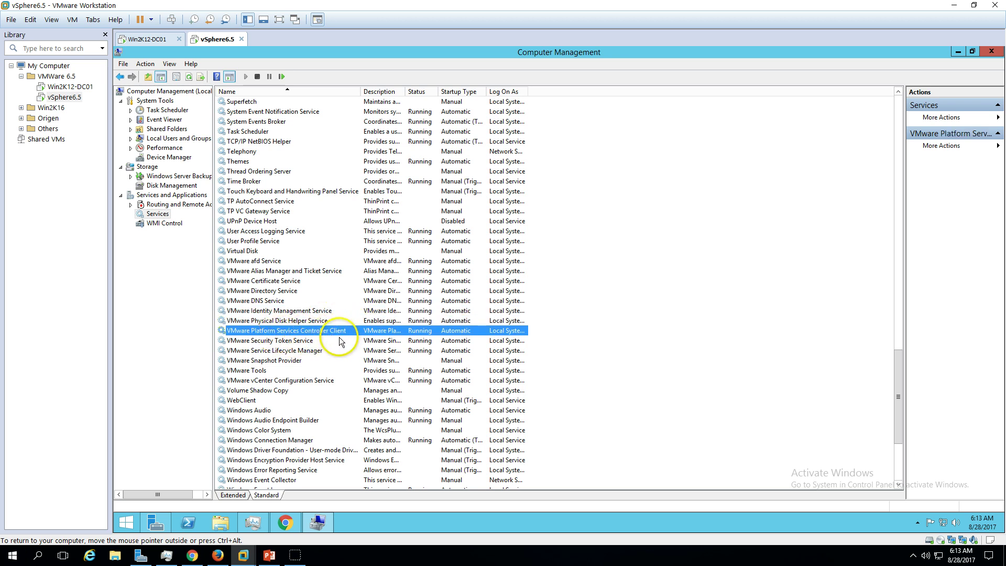
left_click(325, 343)
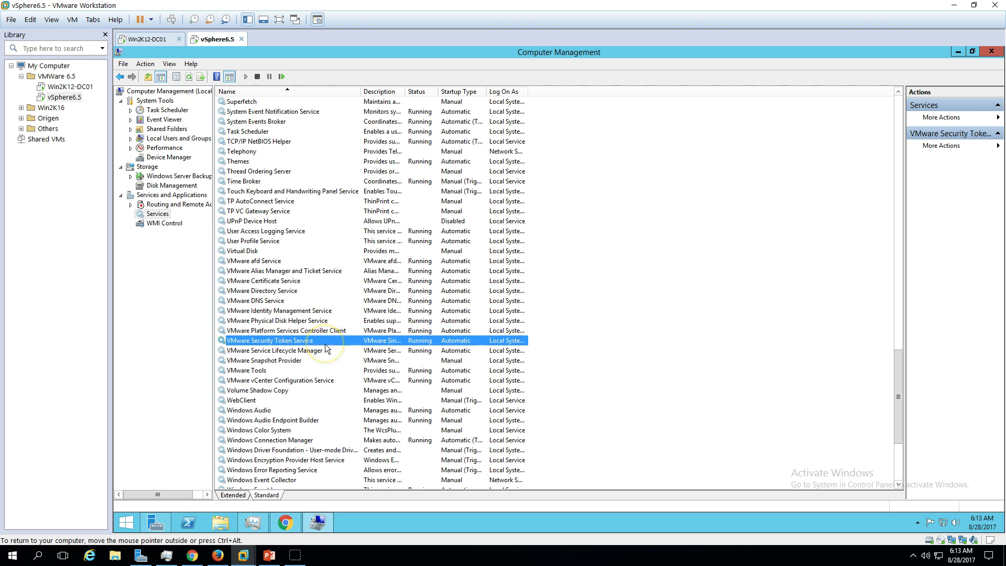
left_click(321, 352)
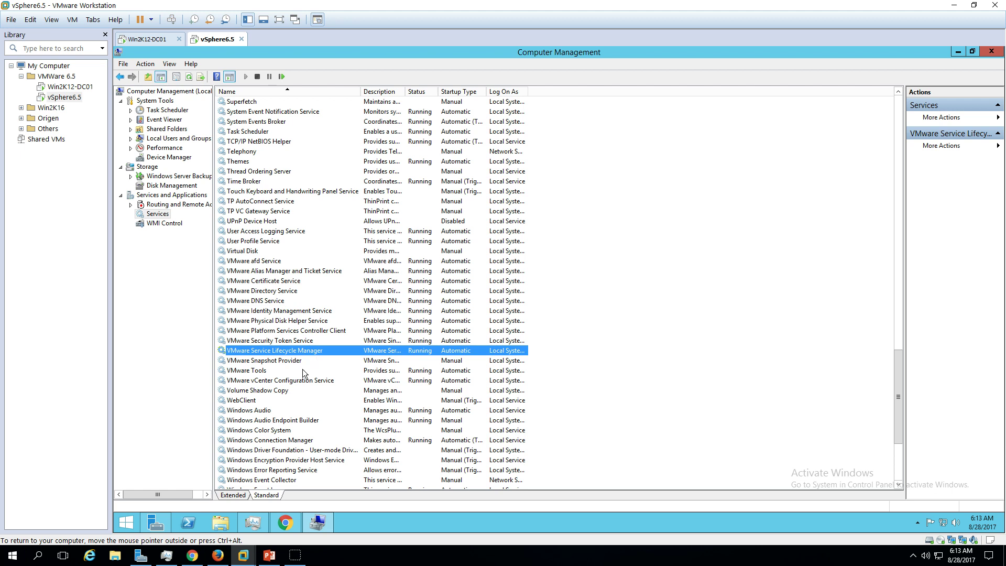
left_click(443, 361)
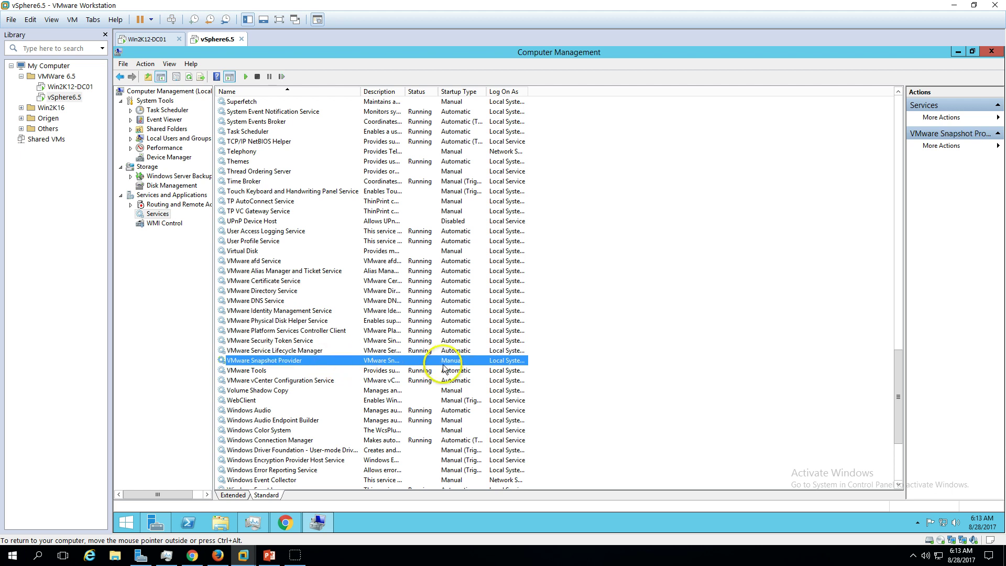
left_click(295, 371)
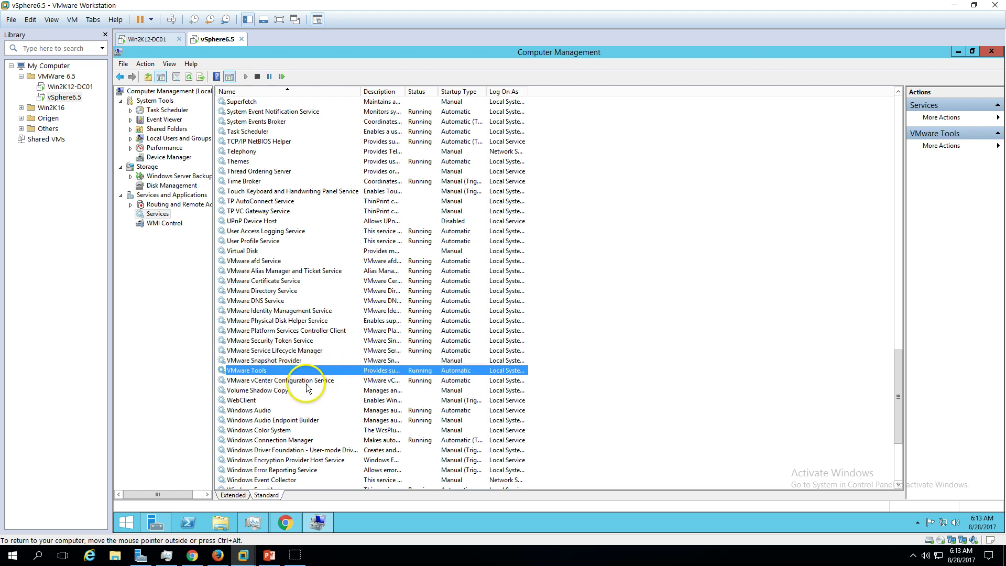
left_click(307, 383)
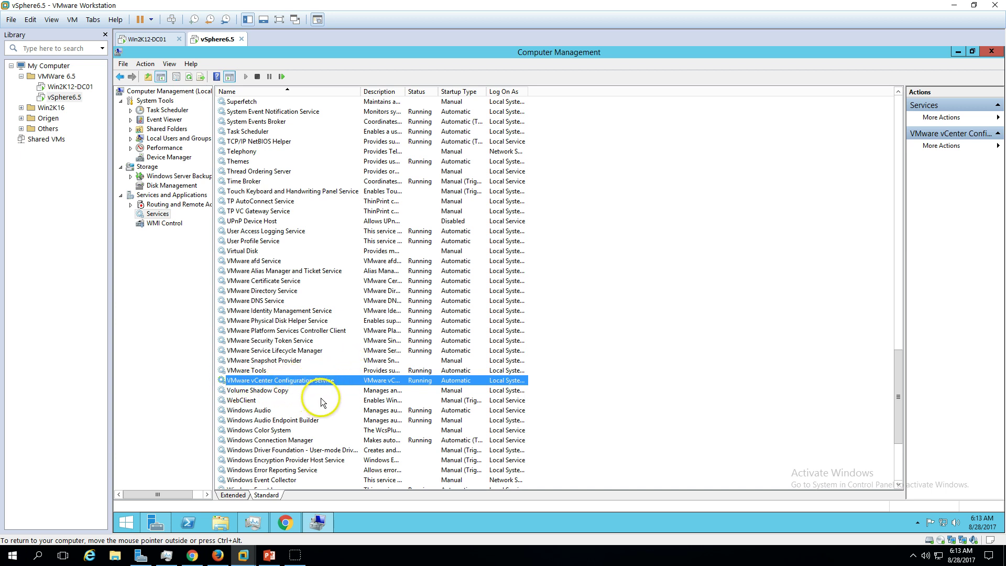
Recheck the Directory, Alias Manager, Physical Disk Helper and Configuration services, then close Computer Management.
left_click(304, 291)
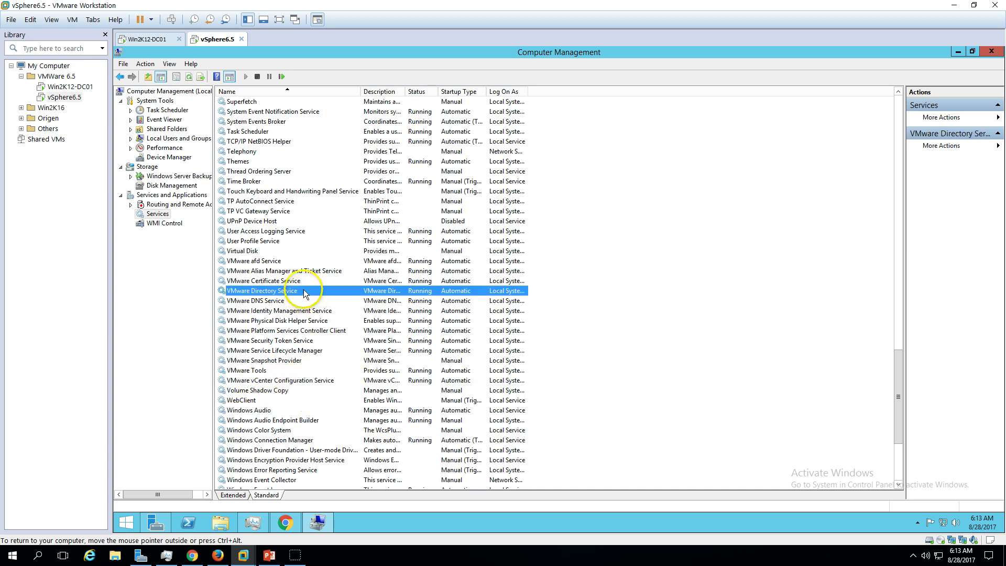
left_click(296, 251)
left_click(297, 271)
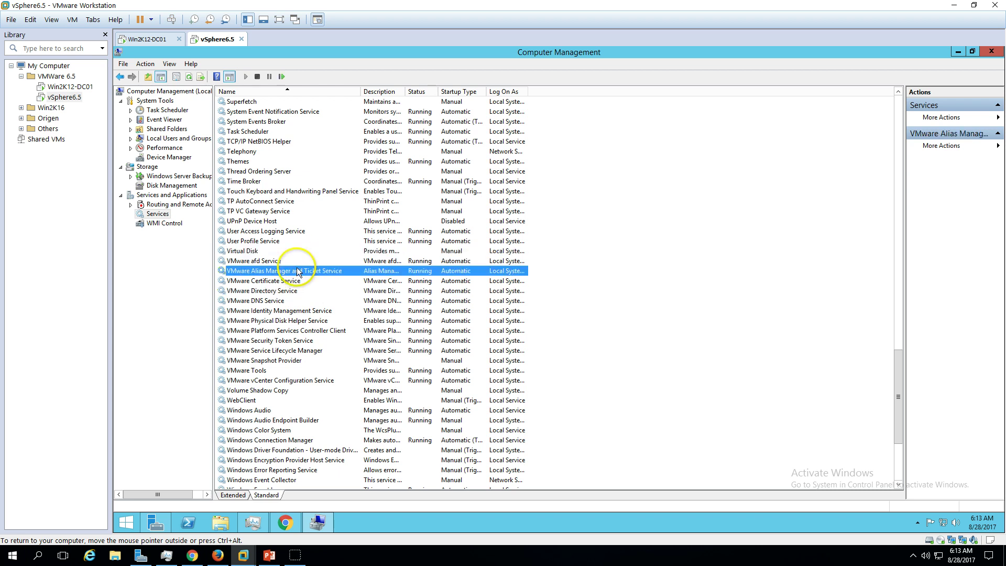
left_click(299, 381)
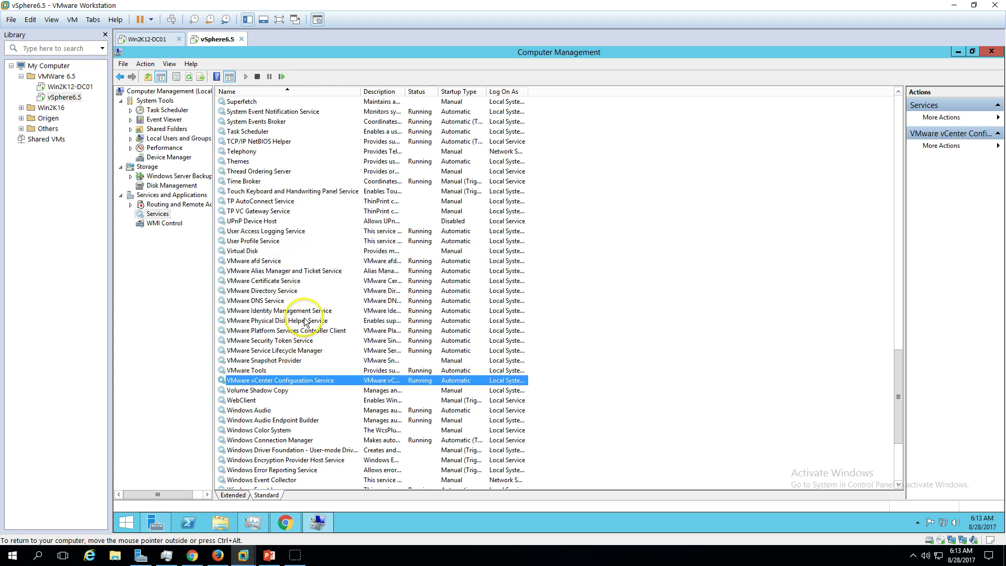
left_click(305, 321)
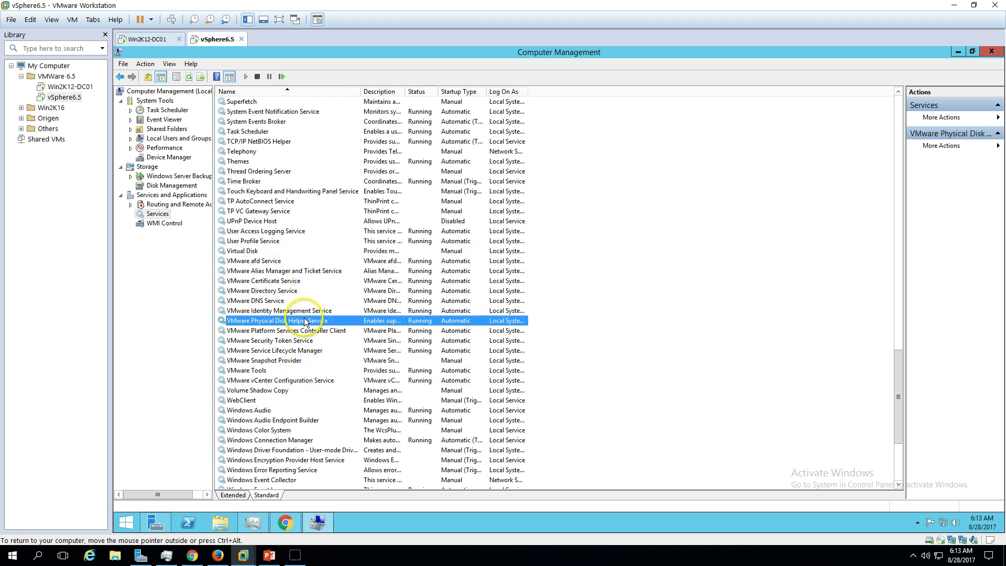
left_click(296, 382)
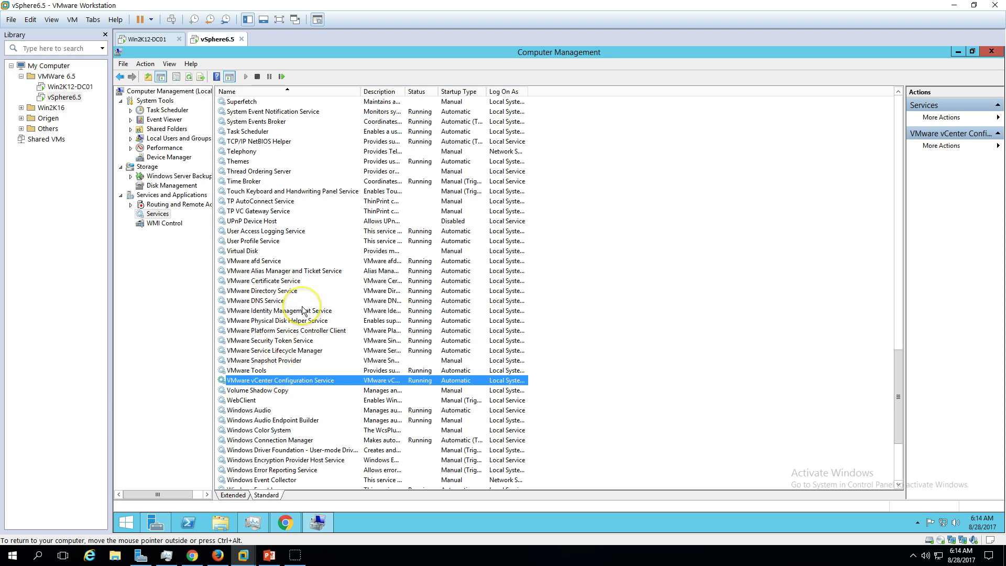
left_click(991, 52)
left_click(285, 522)
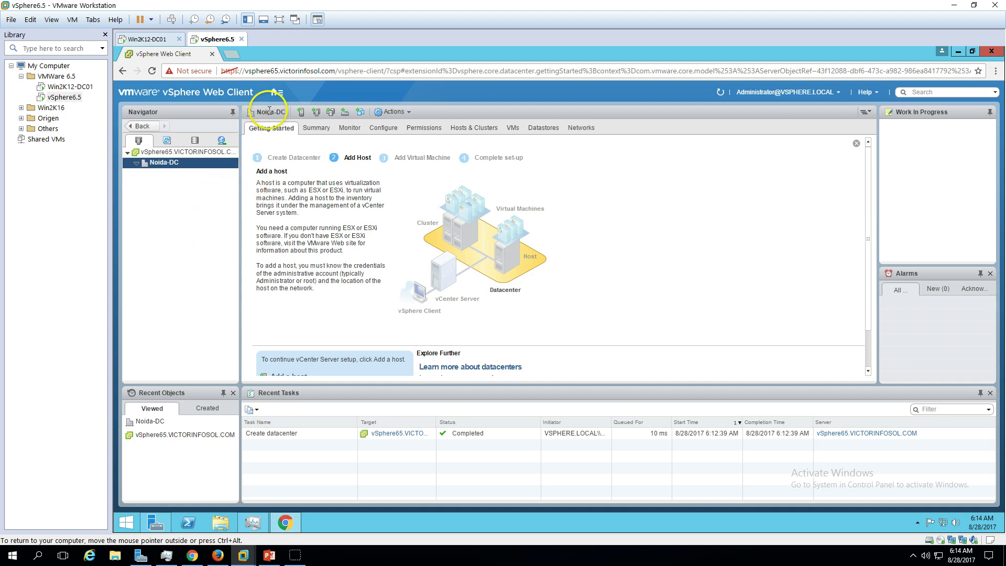
Return the PowerPoint slide show to its title slide 'Installing vSphere 6.5 Server Step by Step'.
left_click(270, 556)
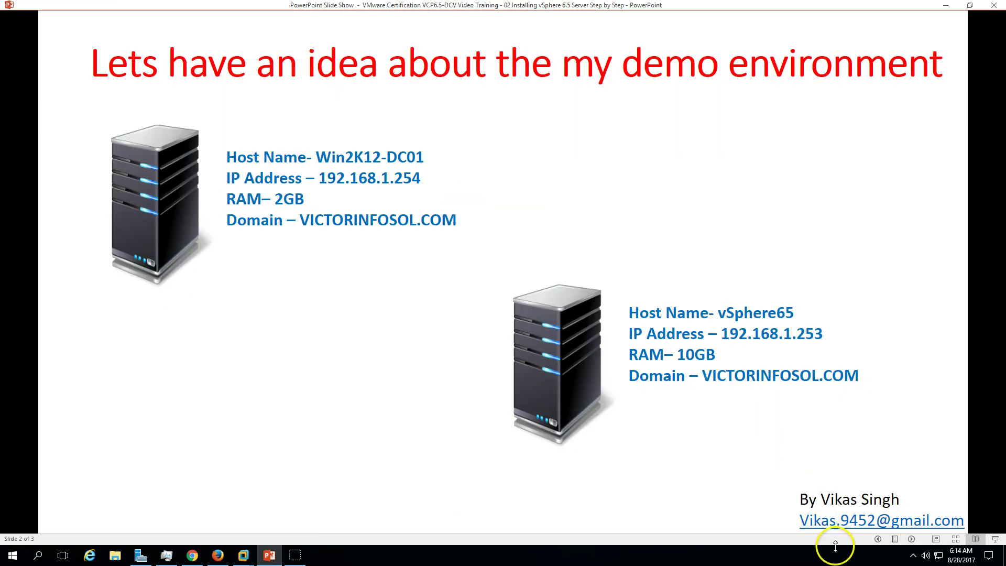
left_click(878, 540)
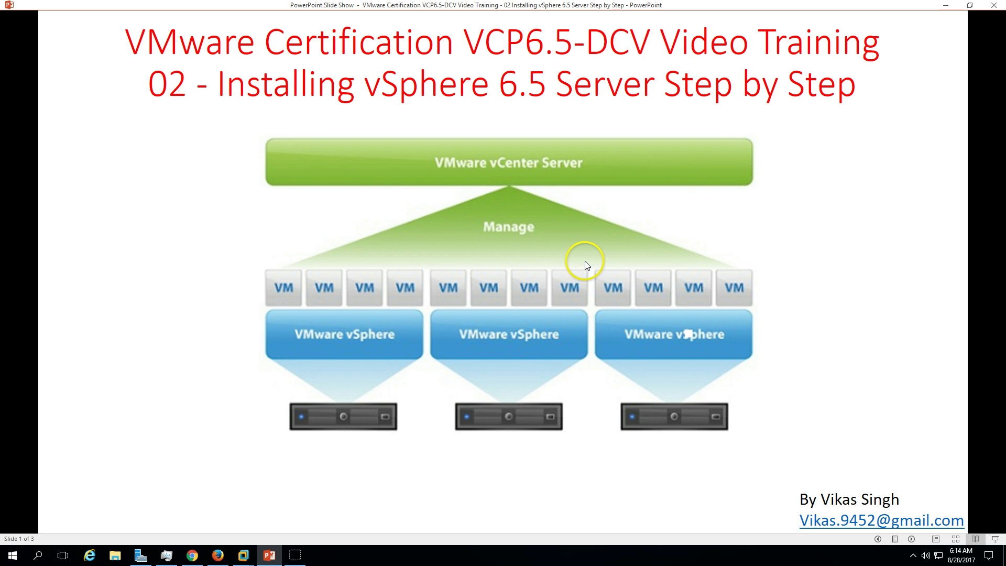